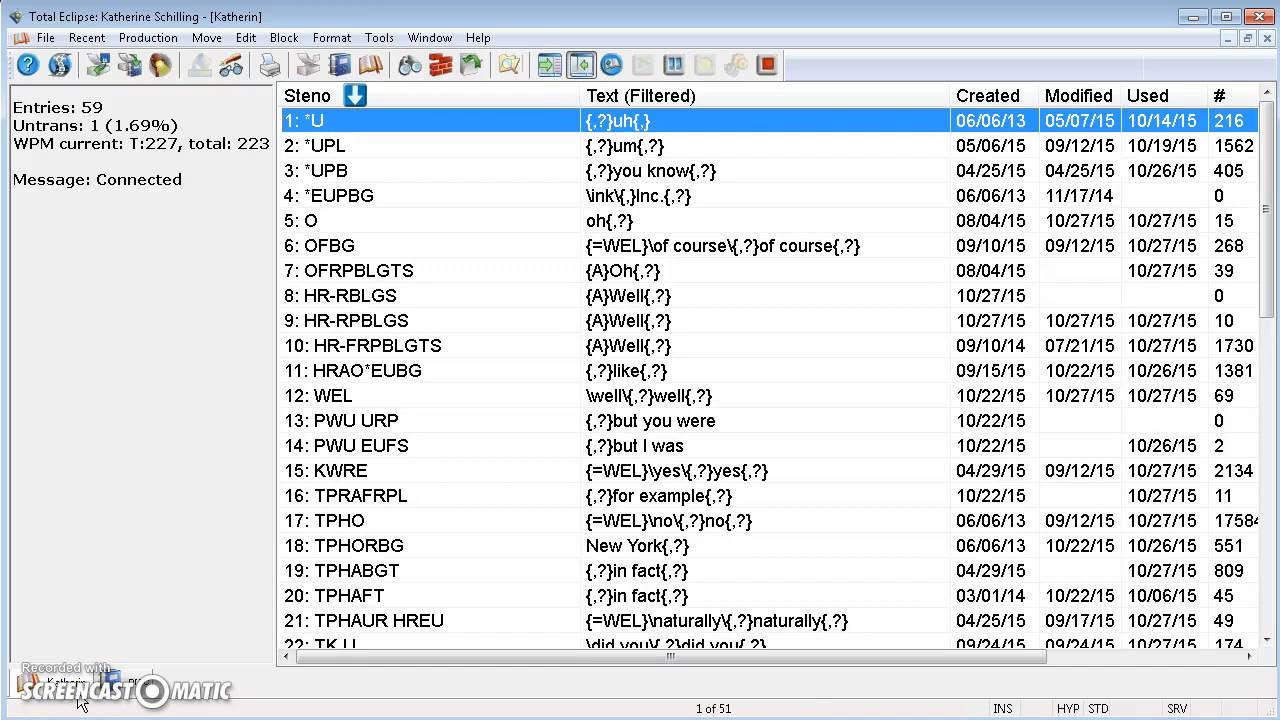
- Find the dictionary entries whose text contains {.}
{"action": "key", "text": "ctrl+f"}
{"action": "type", "text": "{"}
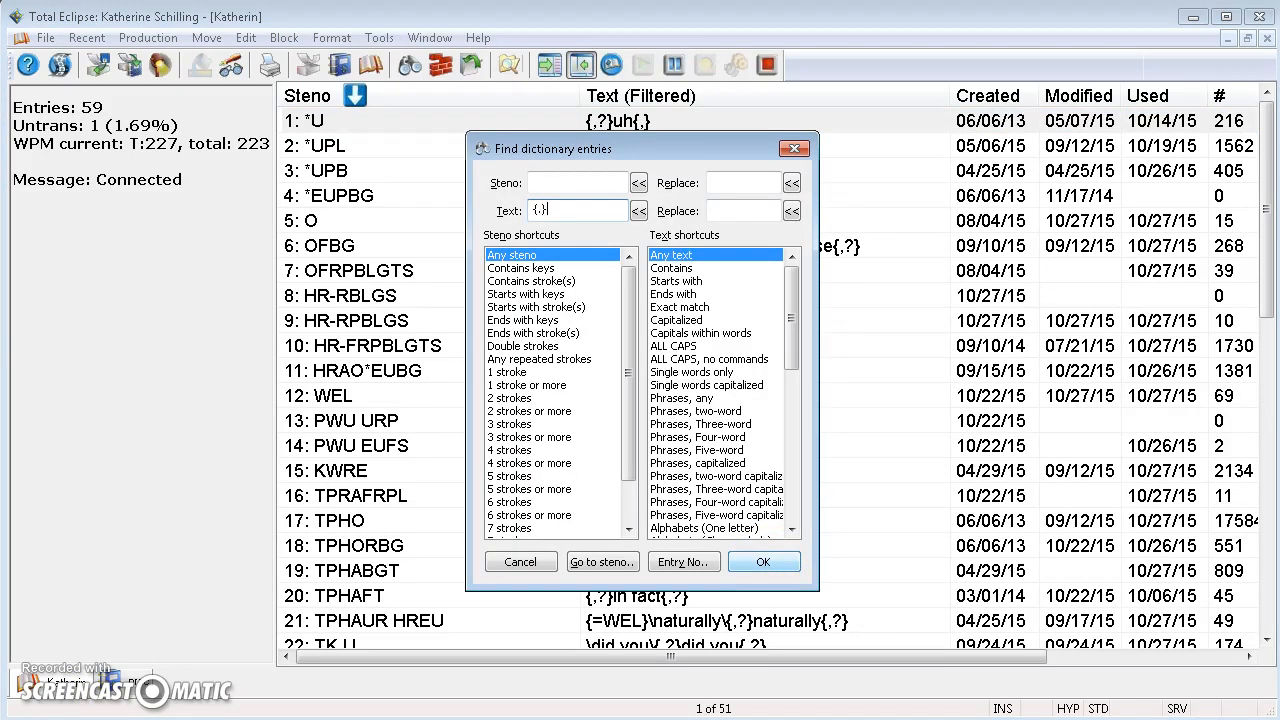
{"action": "type", "text": ",}"}
{"action": "left_click", "coordinate": [763, 562]}
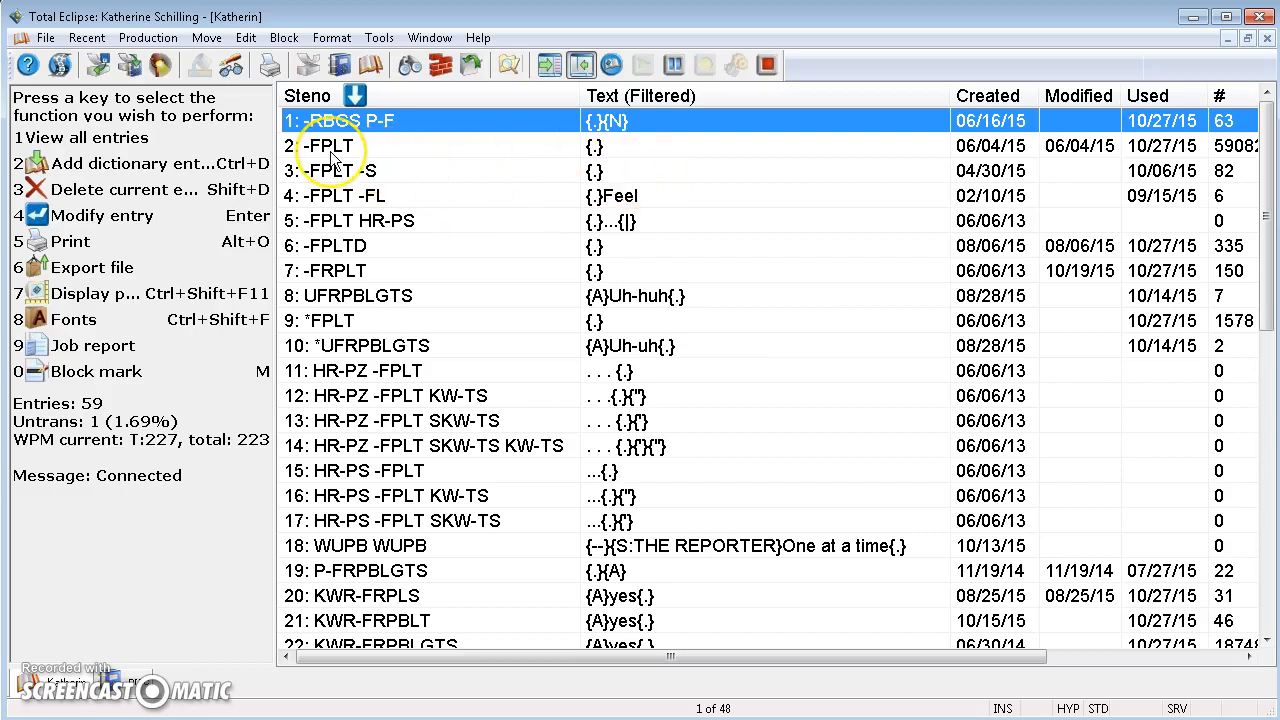
- Inspect the text of the -FPLT entry in its properties and close them without changes
{"action": "double_click", "coordinate": [641, 150]}
{"action": "left_click", "coordinate": [821, 170]}
{"action": "key", "text": "Left"}
{"action": "key", "text": "Left"}
{"action": "key", "text": "Left"}
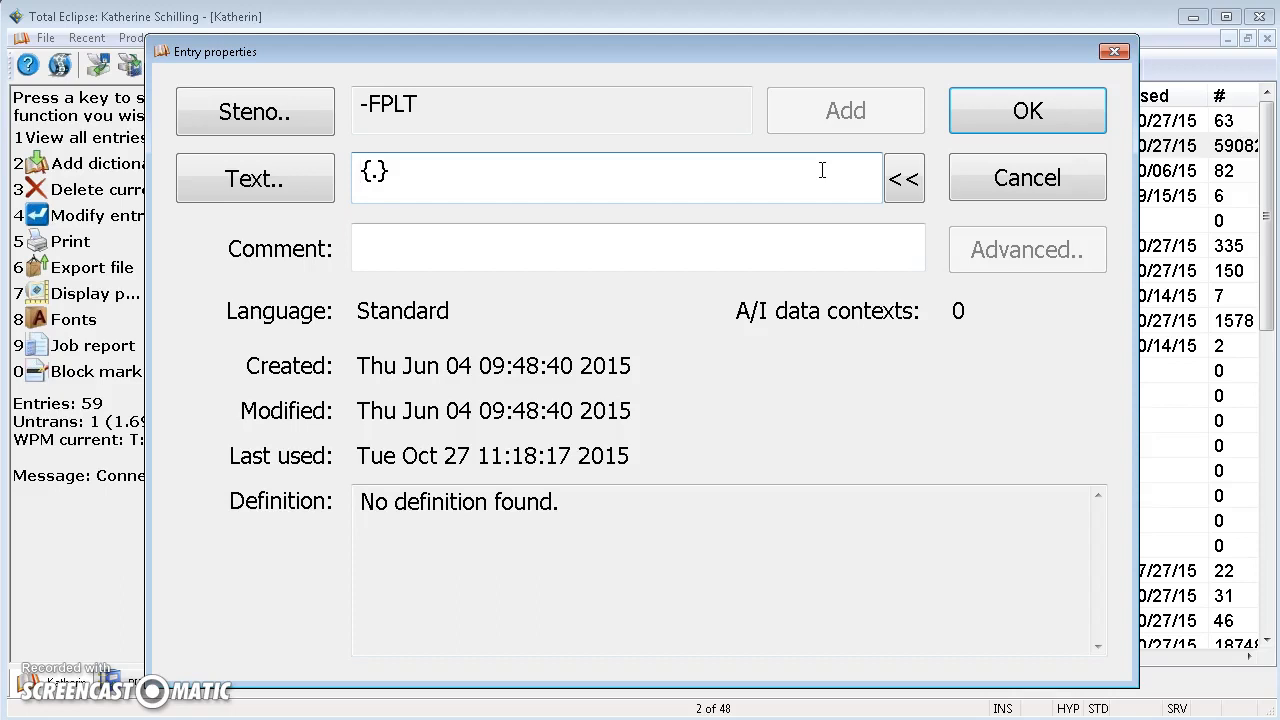
{"action": "left_click", "coordinate": [985, 178]}
- Find the dictionary entries containing {,} and view the properties of the -RBGS entry without changing it
{"action": "key", "text": "ctrl+f"}
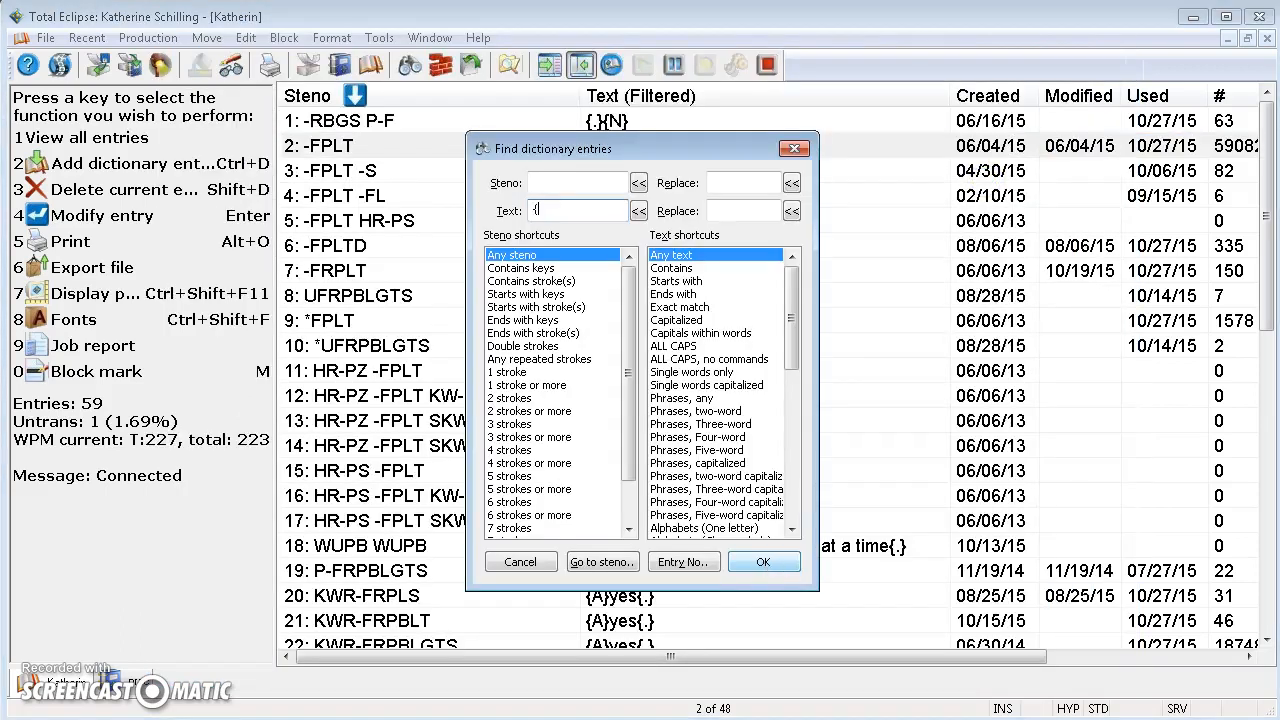
{"action": "left_click", "coordinate": [763, 562]}
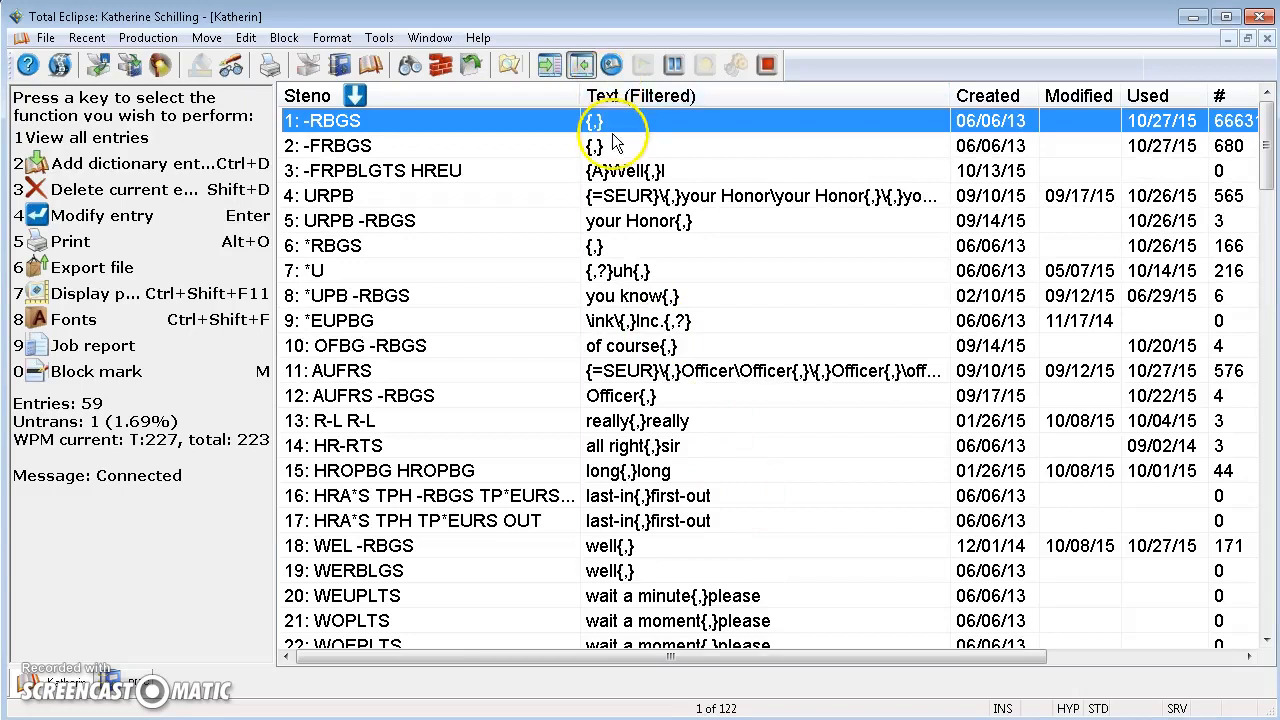
{"action": "double_click", "coordinate": [593, 123]}
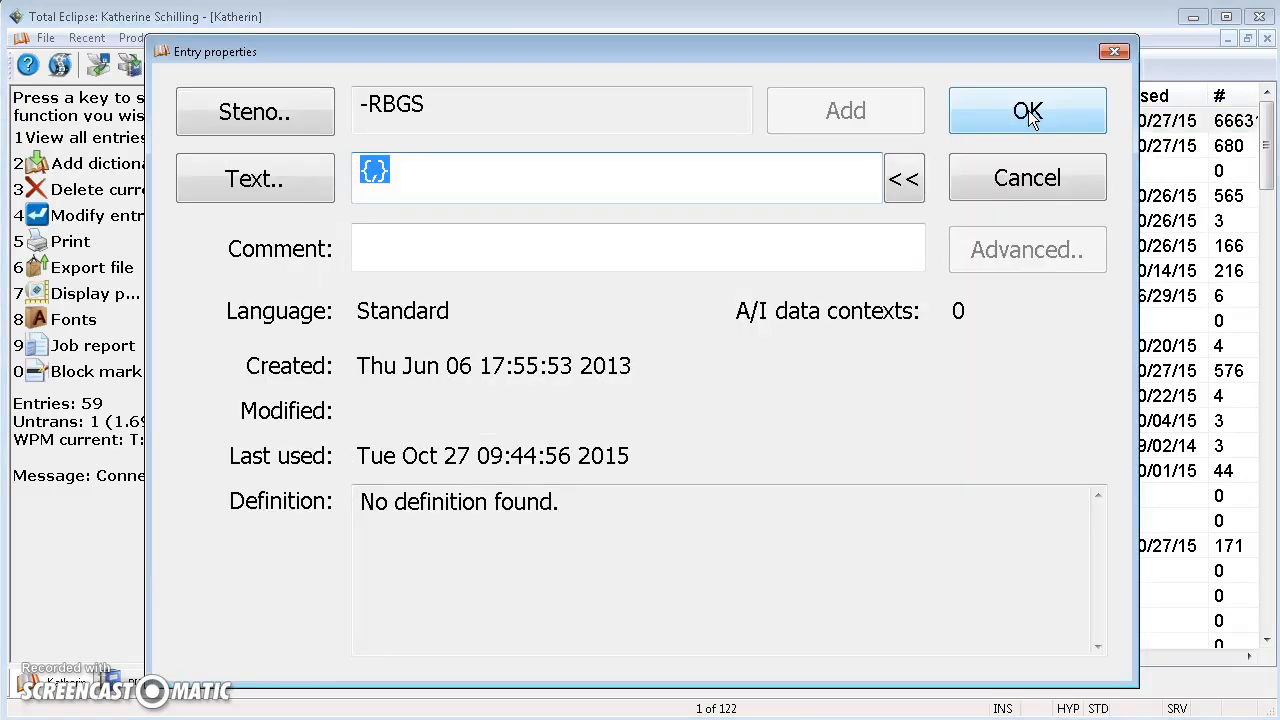
{"action": "left_click", "coordinate": [1020, 188]}
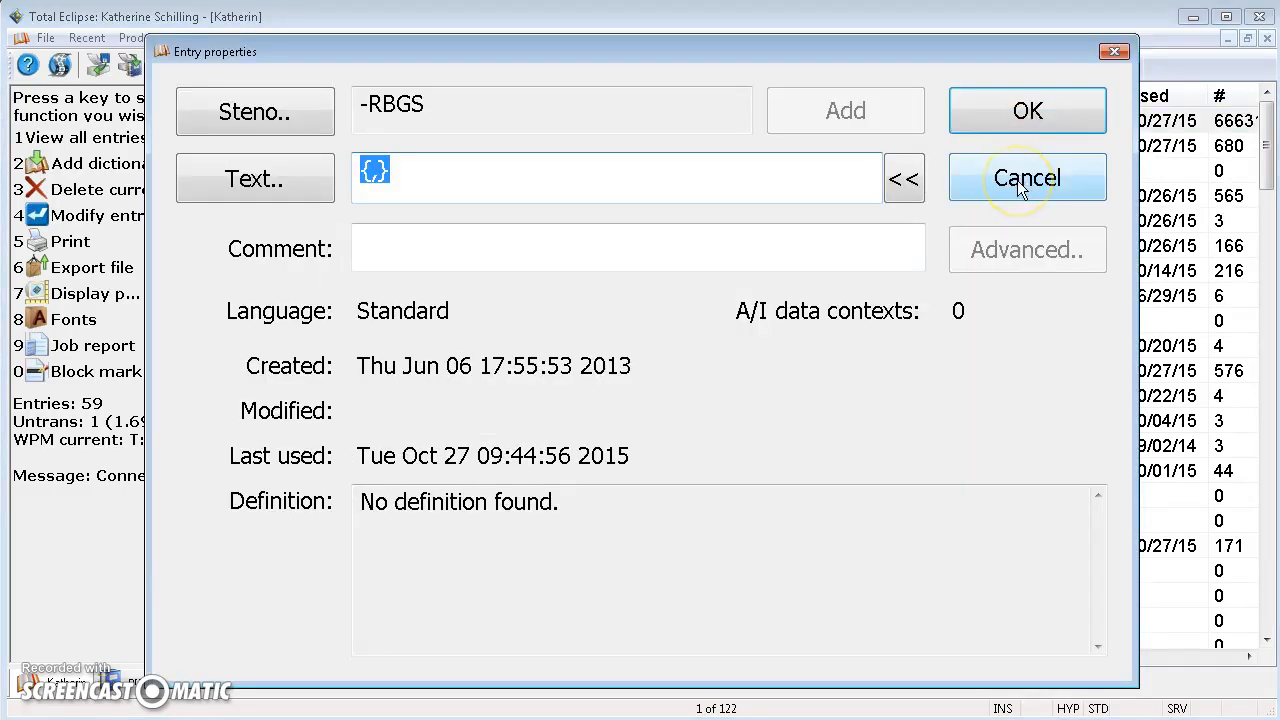
{"action": "left_click", "coordinate": [1017, 180]}
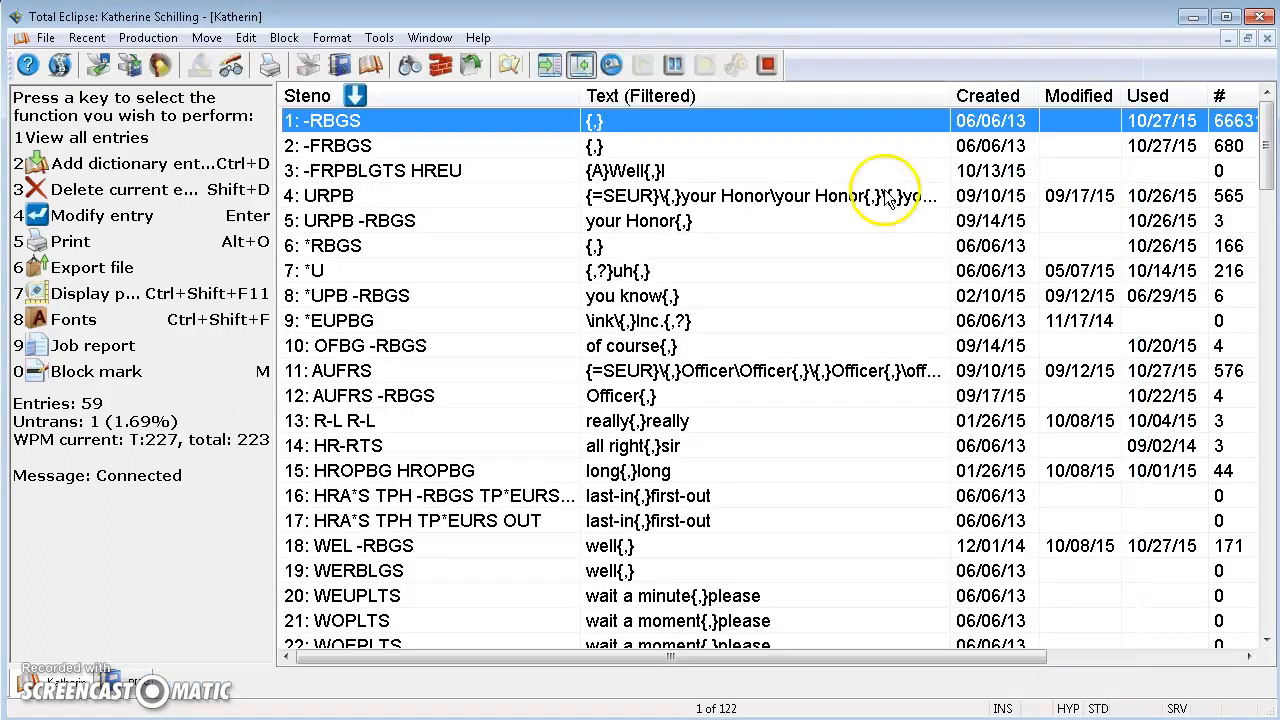
- View the text definition of the -FRPBLGTS HREU entry and close its properties without changes
{"action": "left_click", "coordinate": [674, 177]}
{"action": "double_click", "coordinate": [674, 177]}
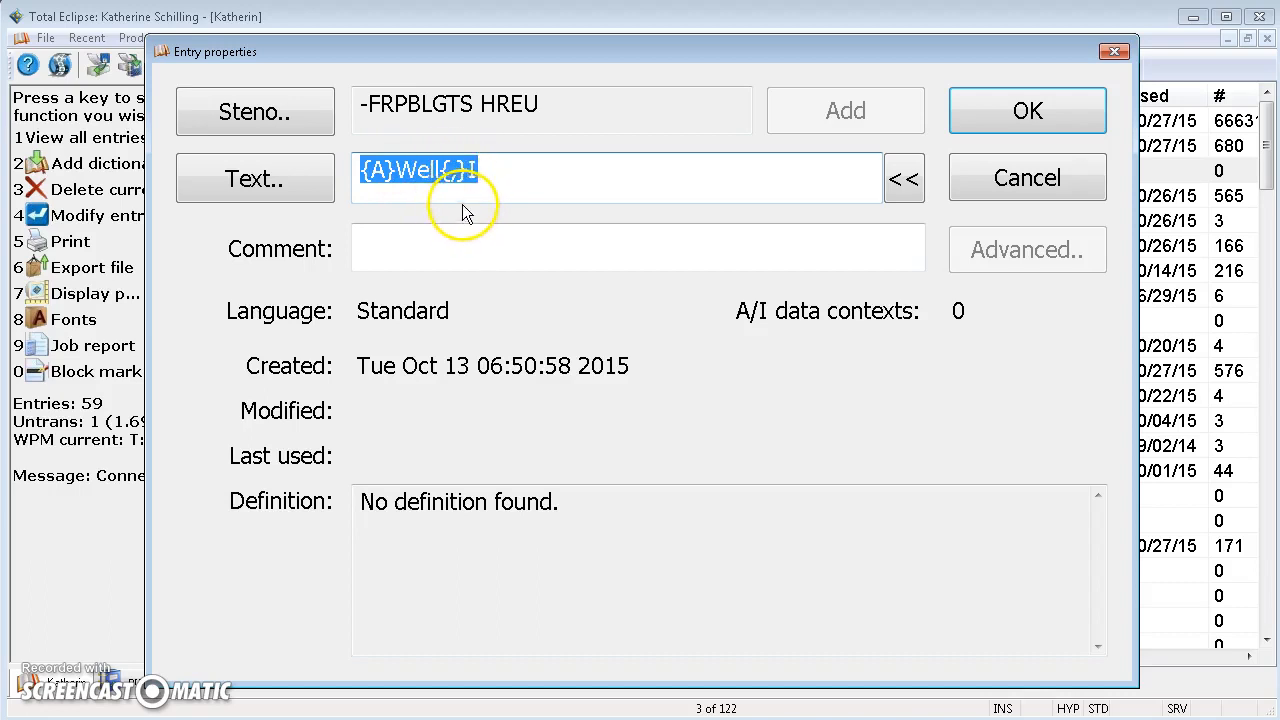
{"action": "left_click", "coordinate": [983, 188]}
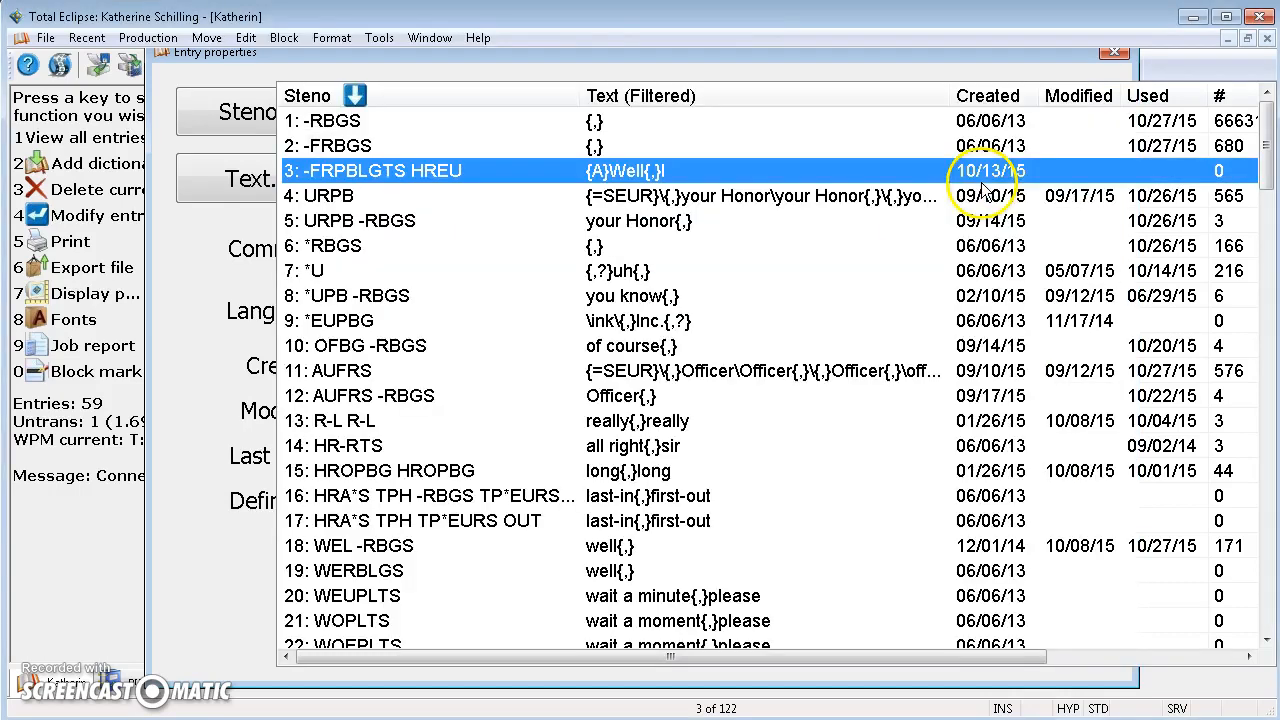
- Examine the {,} commands among the "your Honor" alternatives of the URPB entry and close its properties without changes
{"action": "double_click", "coordinate": [817, 201]}
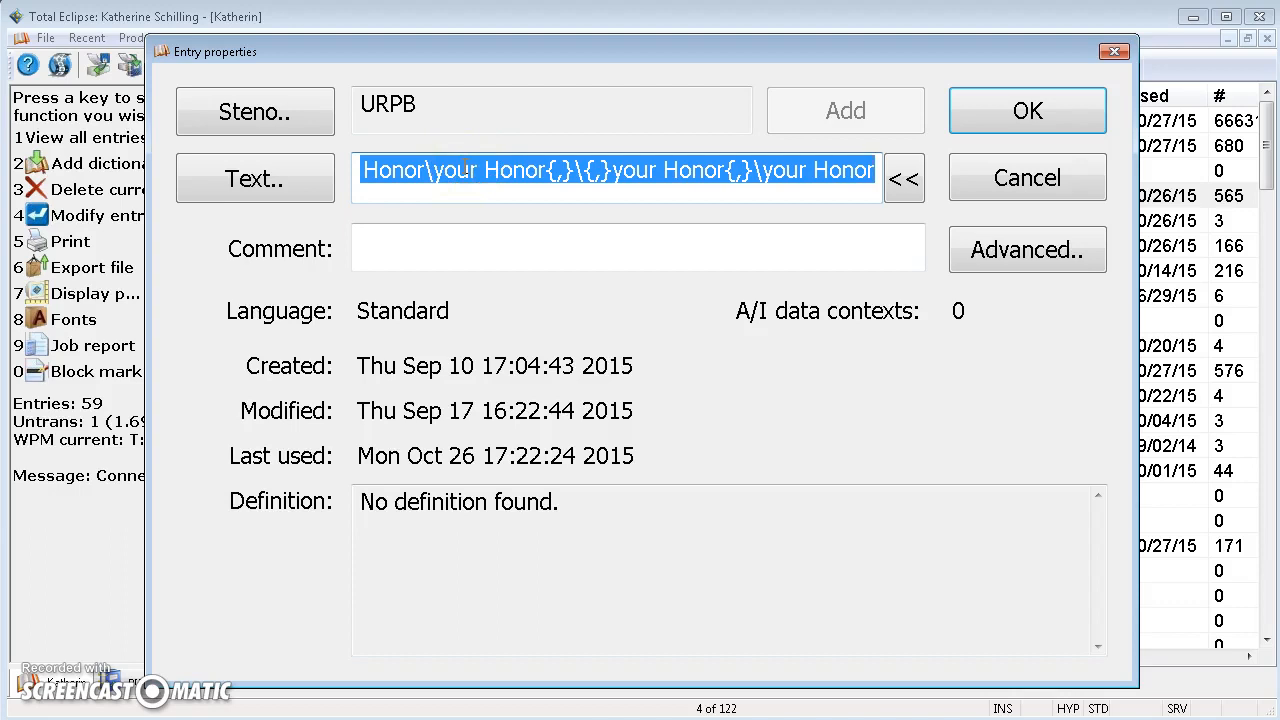
{"action": "left_click", "coordinate": [548, 172]}
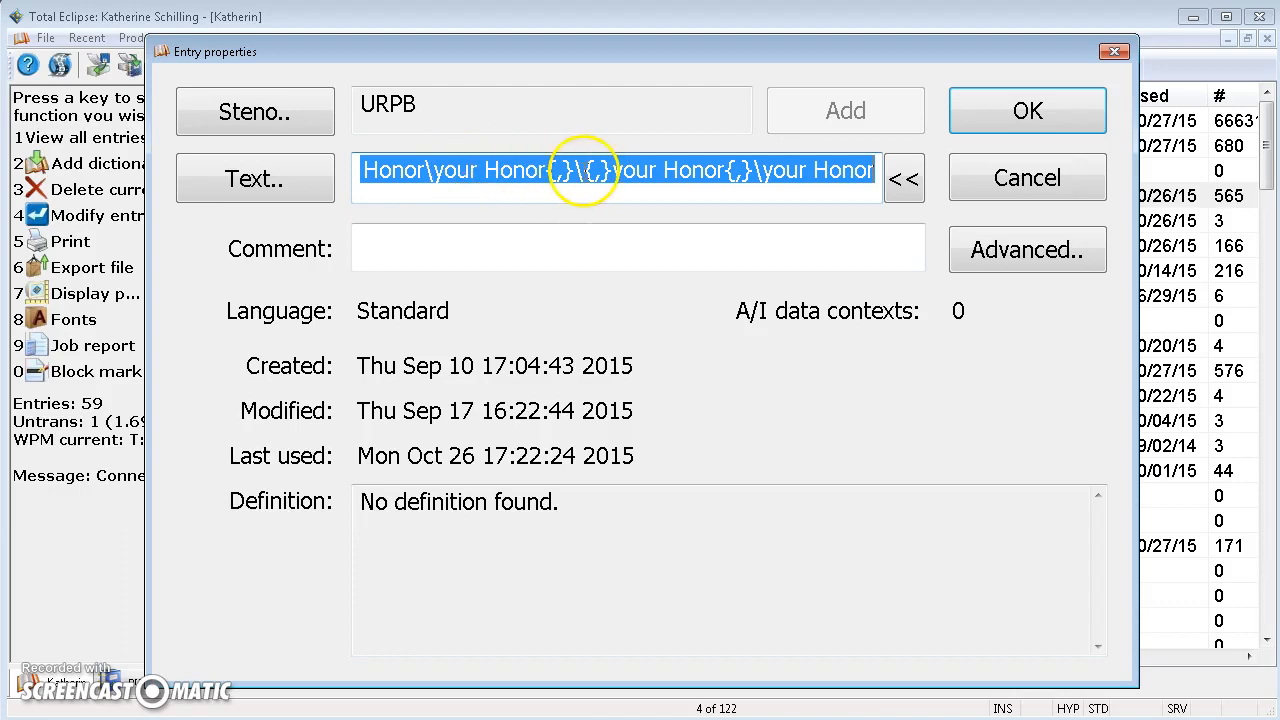
{"action": "left_click_drag", "start_coordinate": [548, 172], "coordinate": [572, 174]}
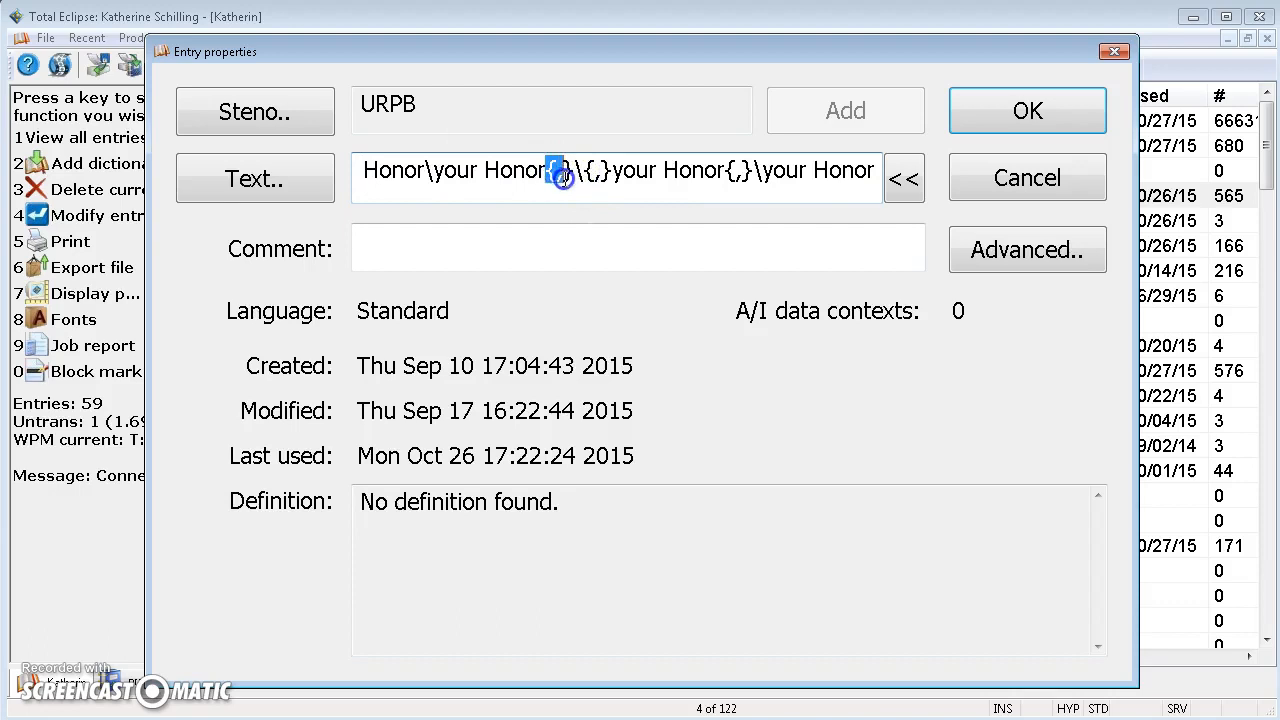
{"action": "left_click", "coordinate": [573, 182]}
{"action": "left_click", "coordinate": [987, 177]}
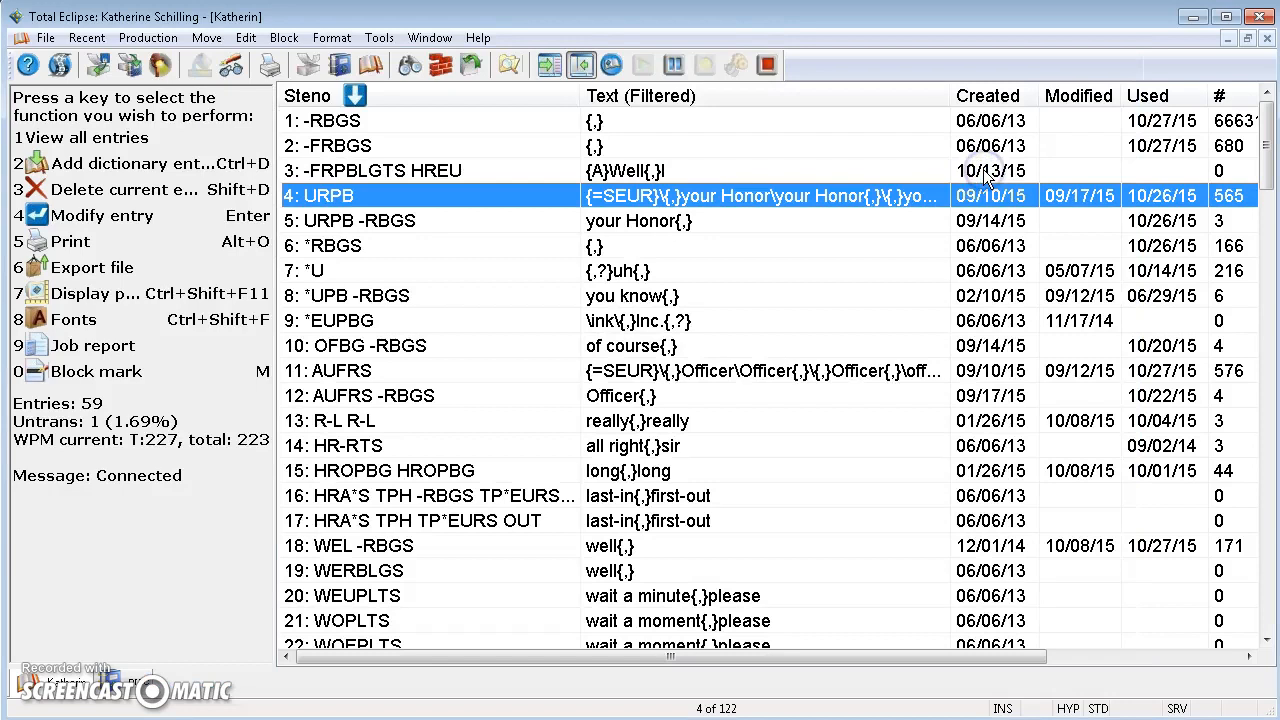
- Find the dictionary entries whose text contains the conditional comma {,?}
{"action": "key", "text": "ctrl+f"}
{"action": "type", "text": "{,?"}
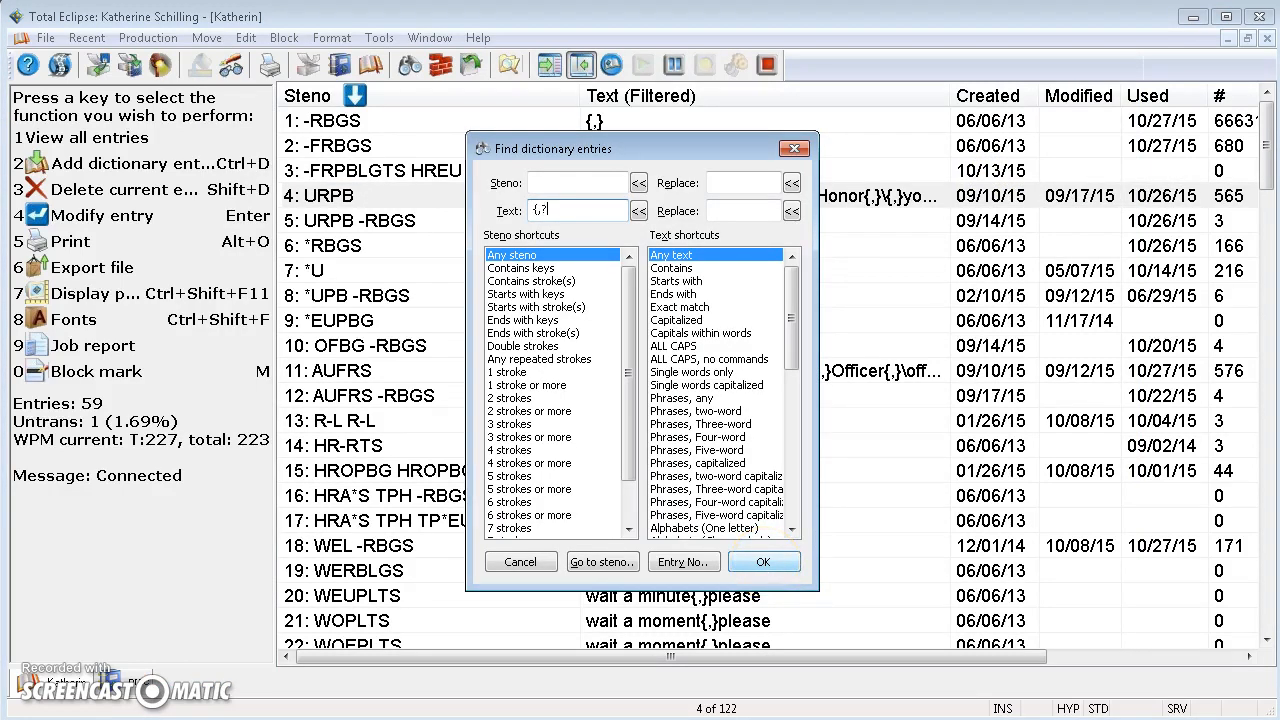
{"action": "type", "text": "}"}
{"action": "left_click", "coordinate": [763, 562]}
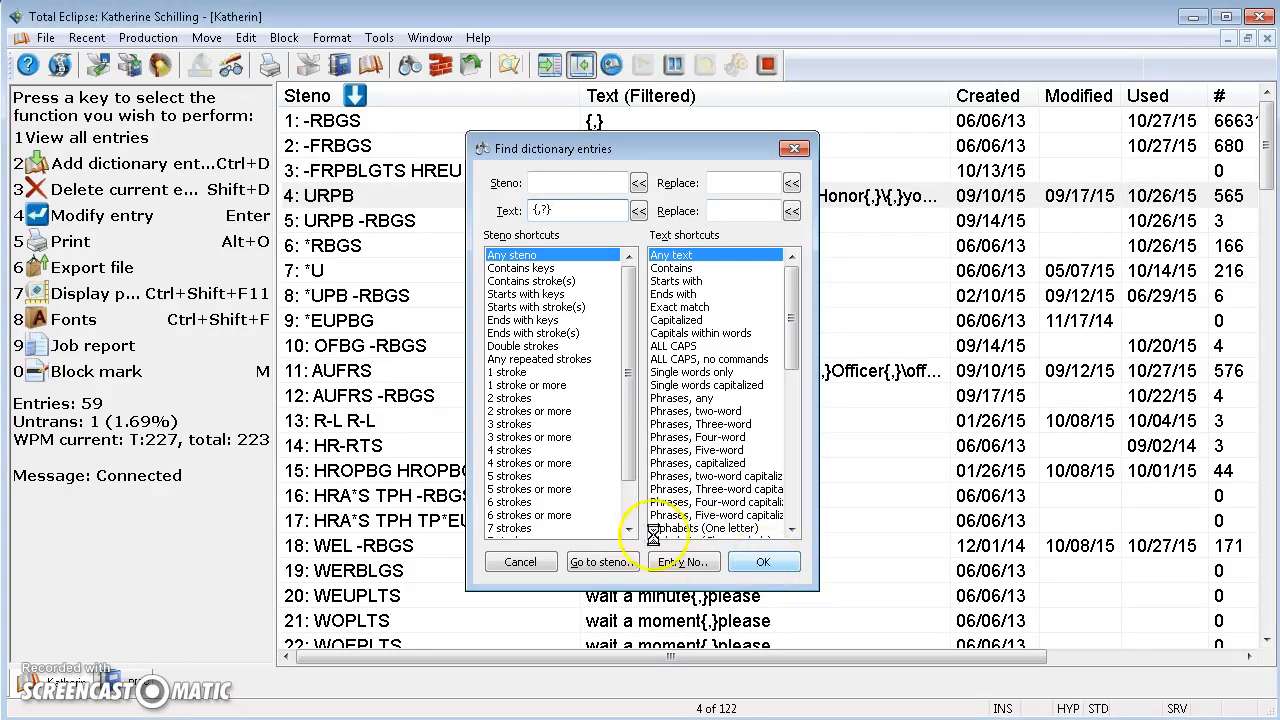
- Examine the comma and question mark inside the braces of the O entry's text and close its properties without changes
{"action": "double_click", "coordinate": [610, 220]}
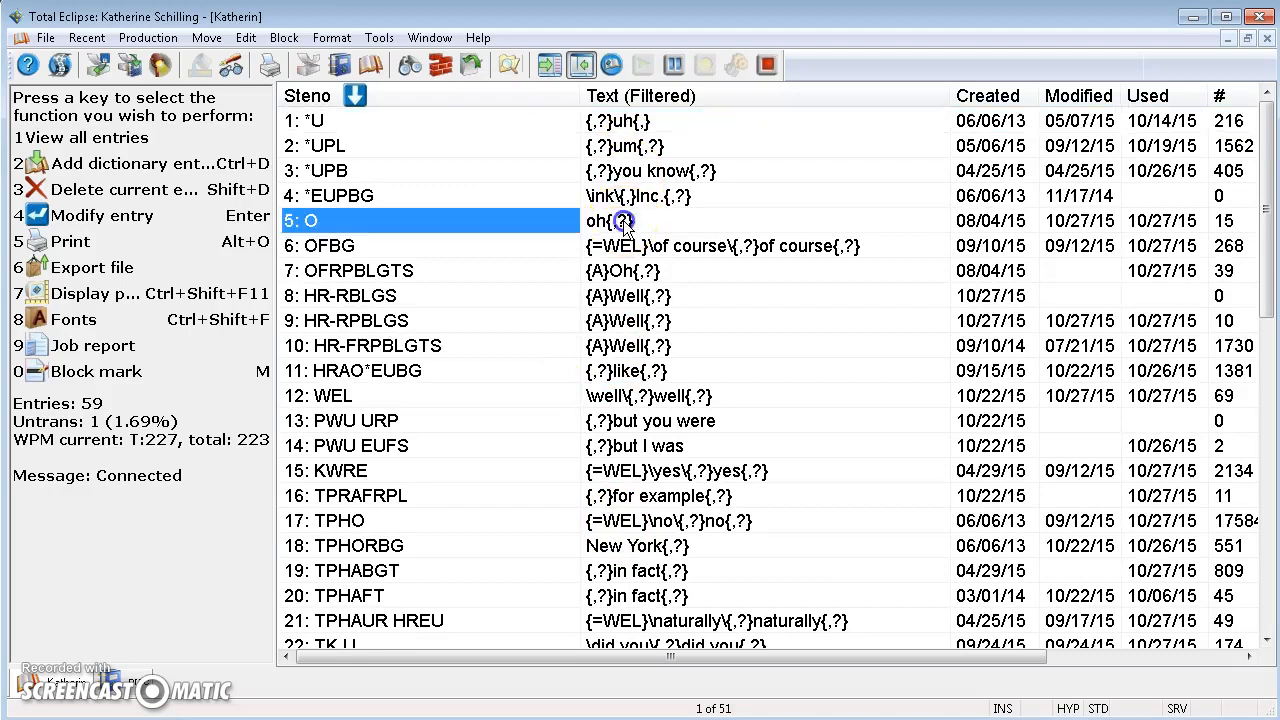
{"action": "left_click", "coordinate": [741, 172]}
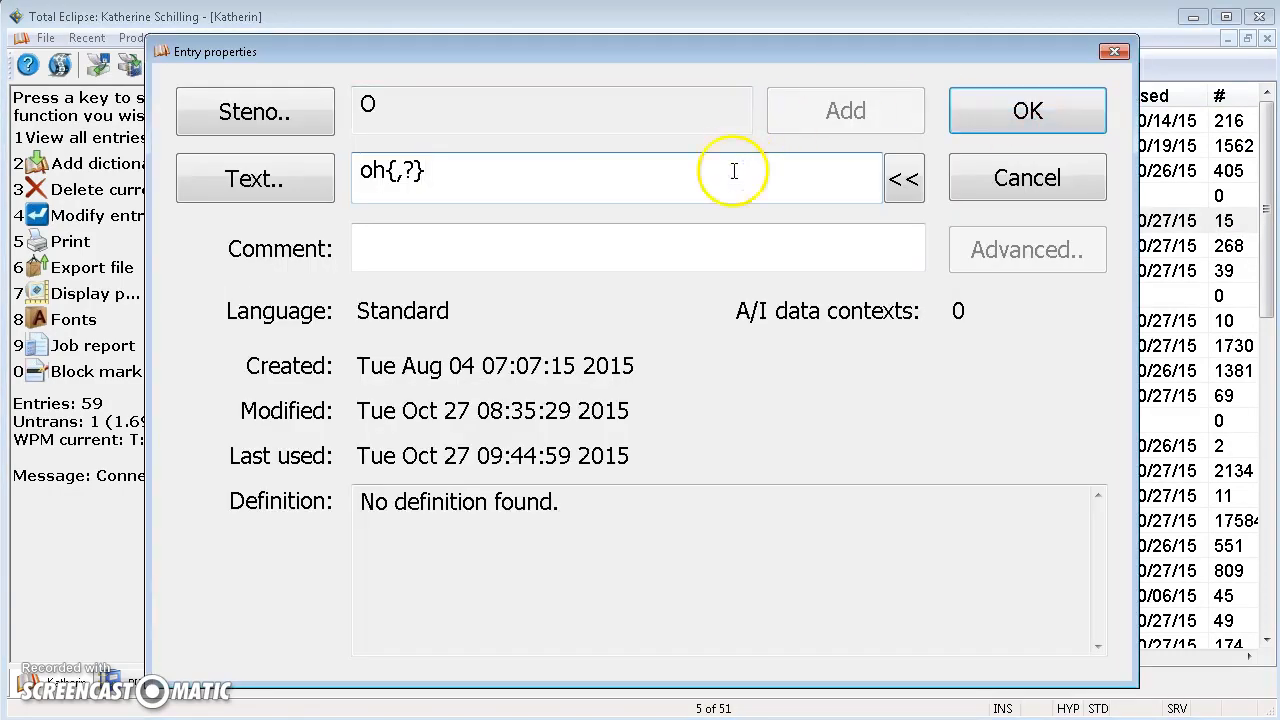
{"action": "left_click", "coordinate": [412, 226]}
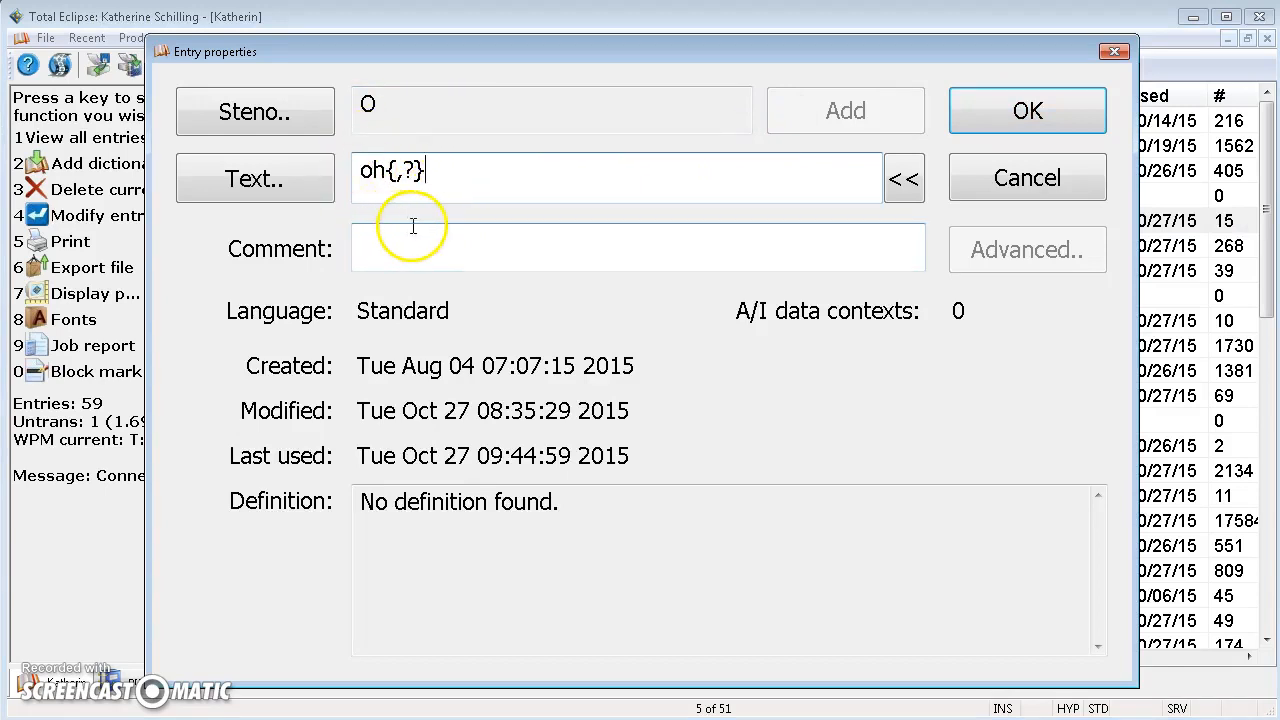
{"action": "left_click", "coordinate": [399, 176]}
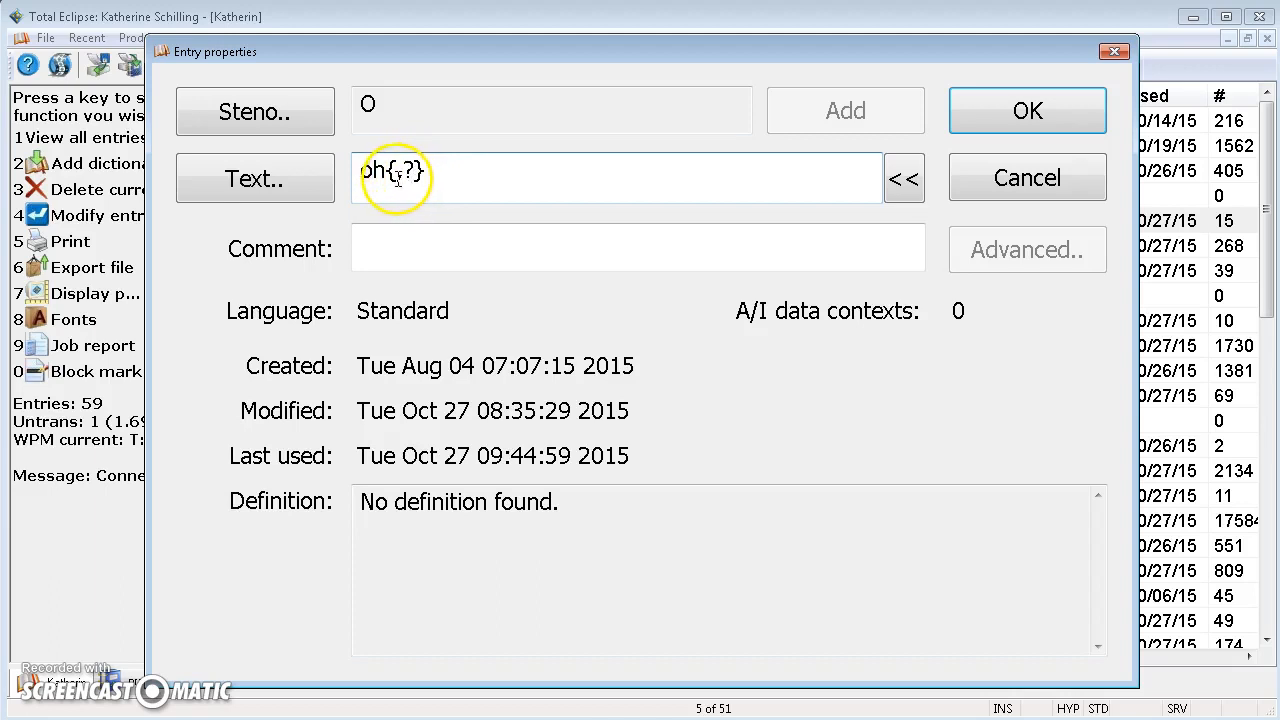
{"action": "left_click_drag", "start_coordinate": [395, 176], "coordinate": [404, 175]}
{"action": "left_click", "coordinate": [398, 174]}
{"action": "left_click", "coordinate": [391, 192]}
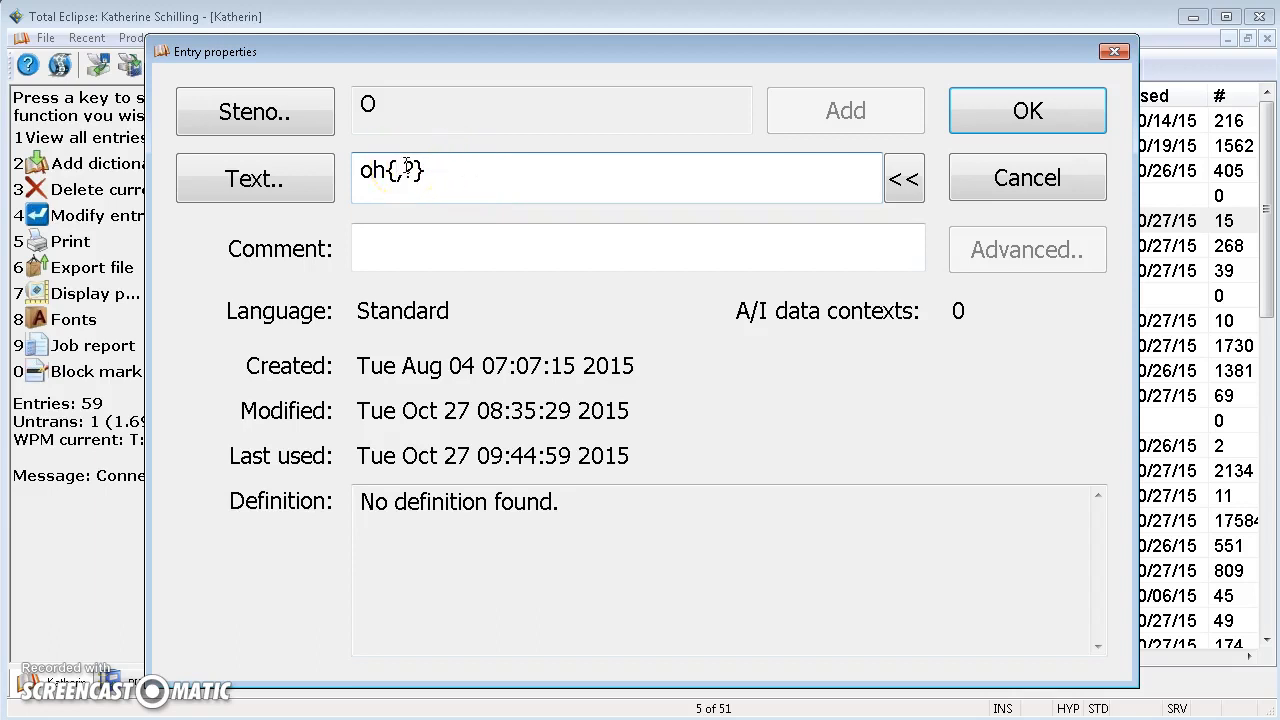
{"action": "left_click", "coordinate": [410, 171]}
{"action": "left_click", "coordinate": [1023, 192]}
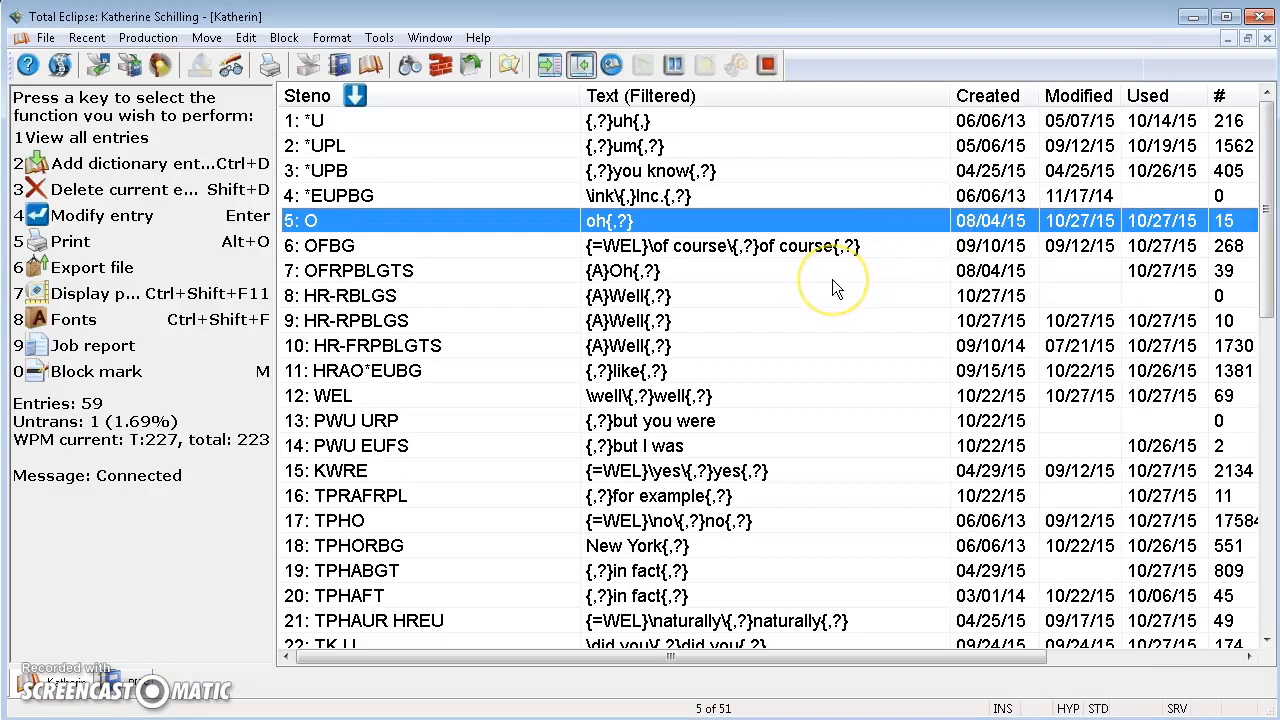
- Accept the TPRAFRPL entry with the text {,?}for example{,?} and switch to the prac document
{"action": "left_click", "coordinate": [51, 660]}
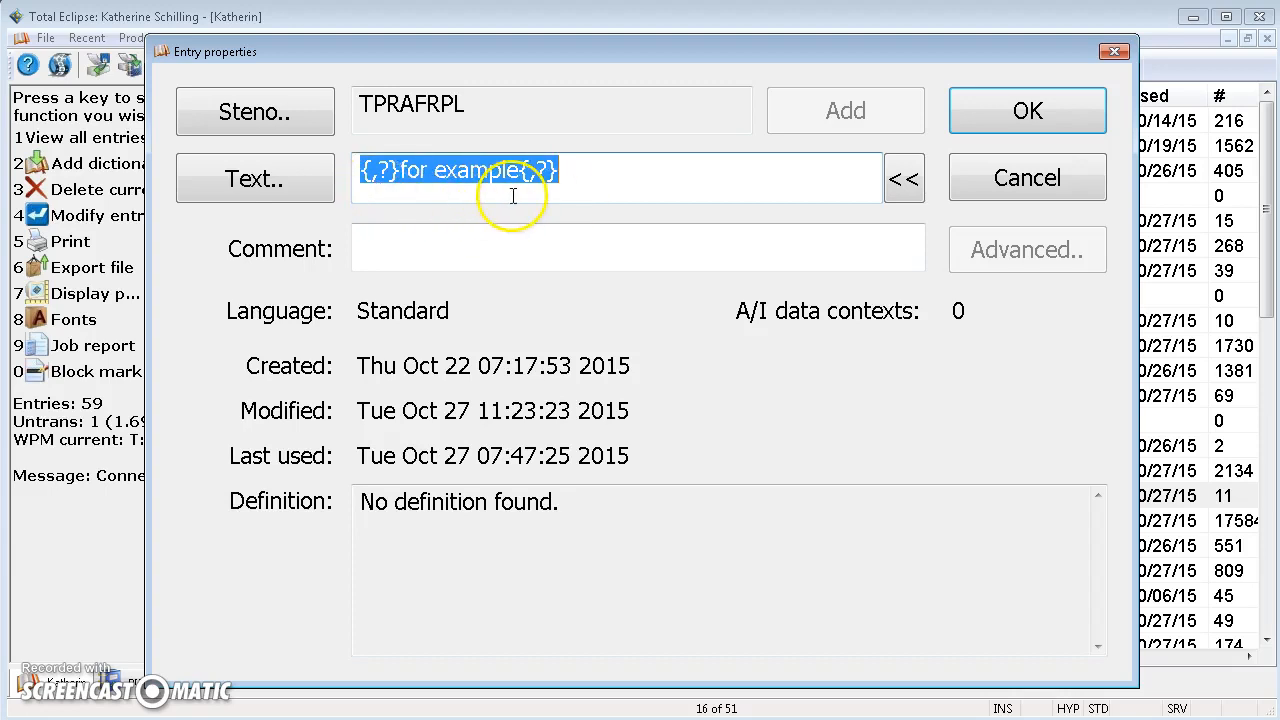
{"action": "left_click", "coordinate": [1030, 111]}
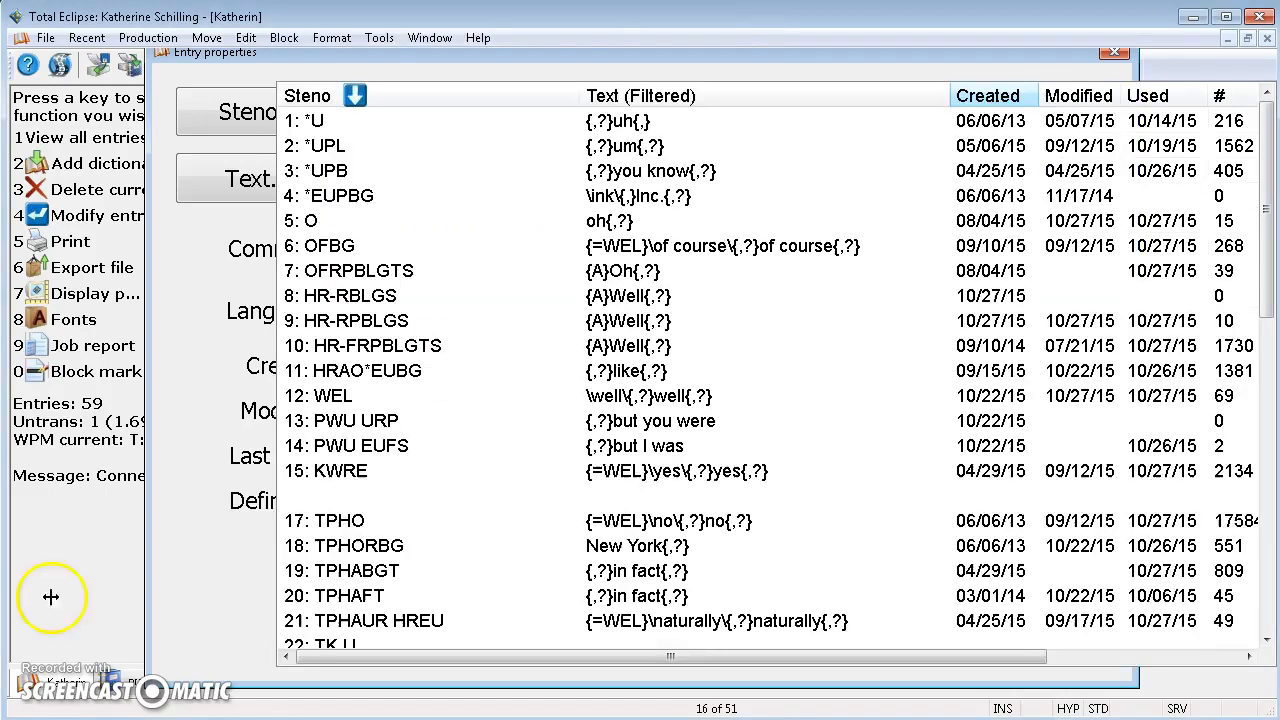
{"action": "key", "text": "Escape"}
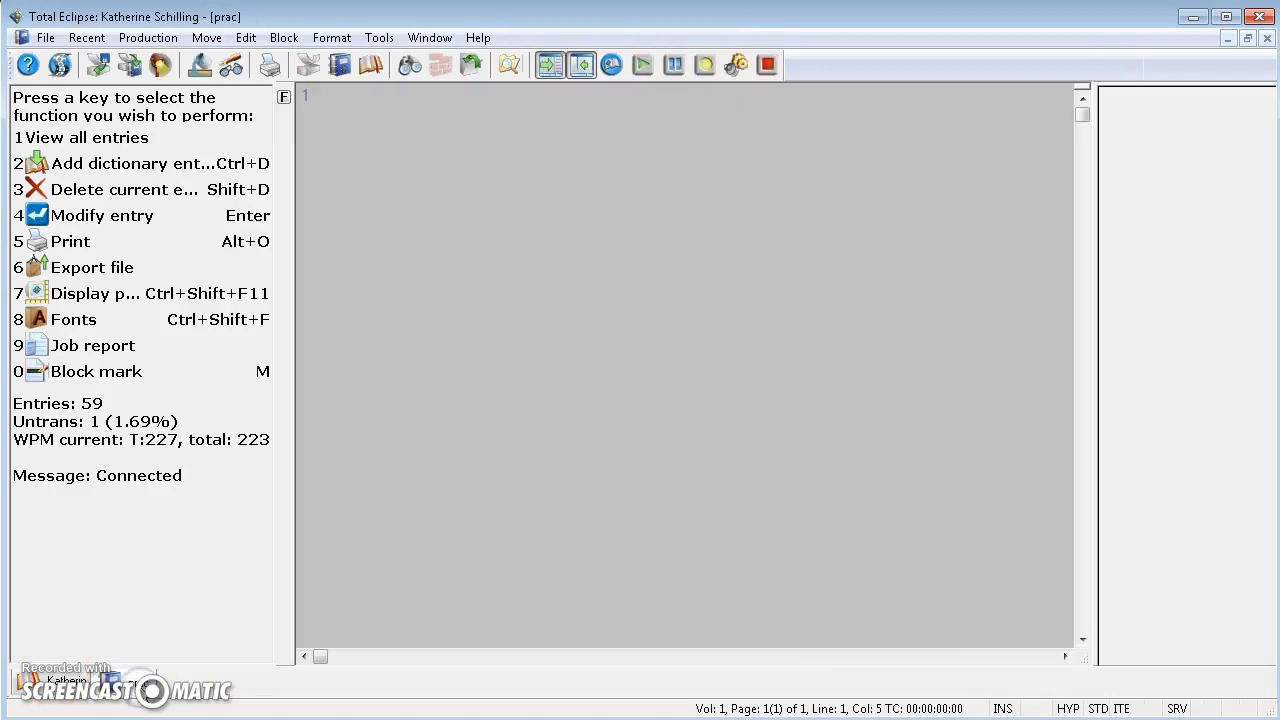
- Write the question "Would you give us, for example, a it's of your pie?", the answer "What do you want, for example." and the question "Hi."
{"action": "type", "text": "{Q}"}
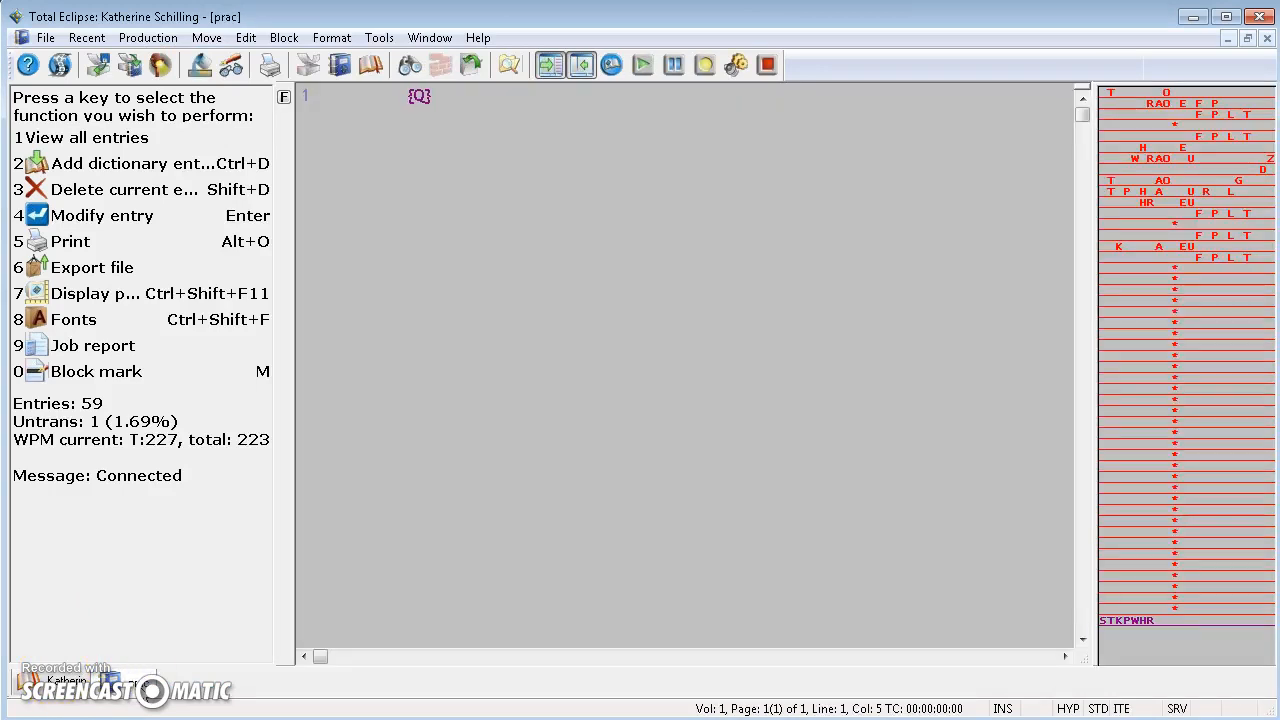
{"action": "type", "text": " would you give us"}
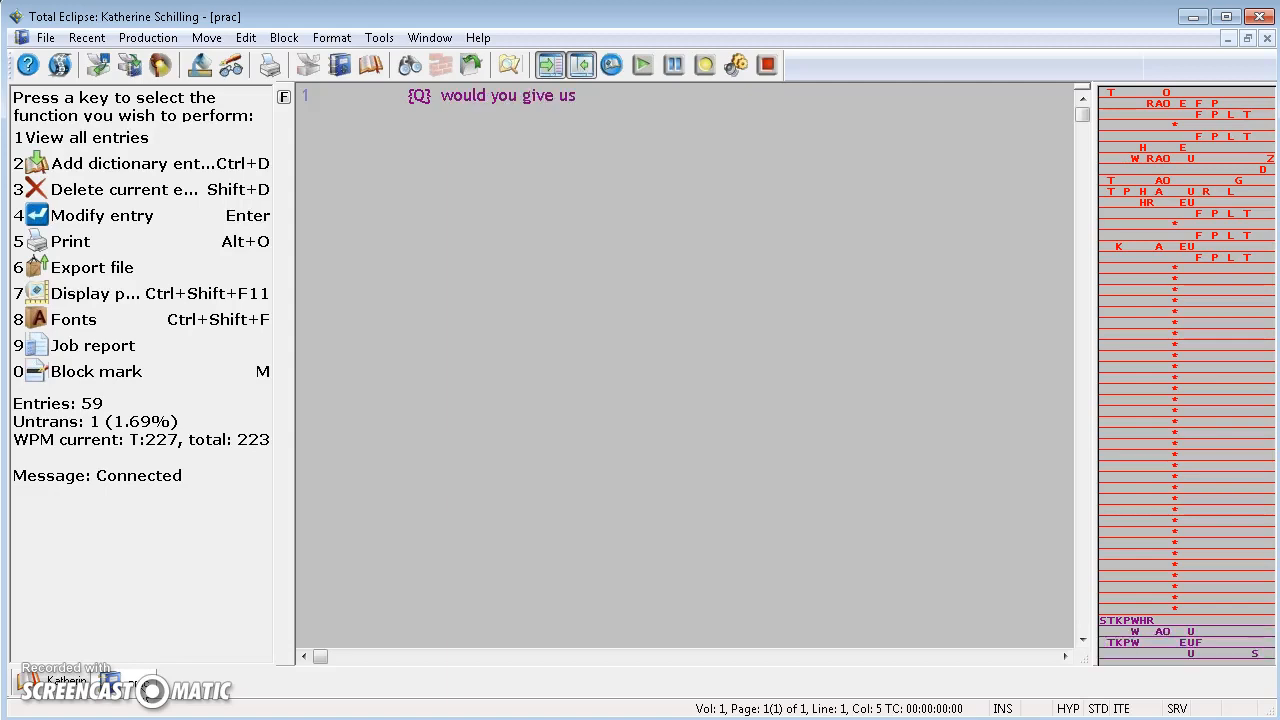
{"action": "type", "text": " for example{,?"}
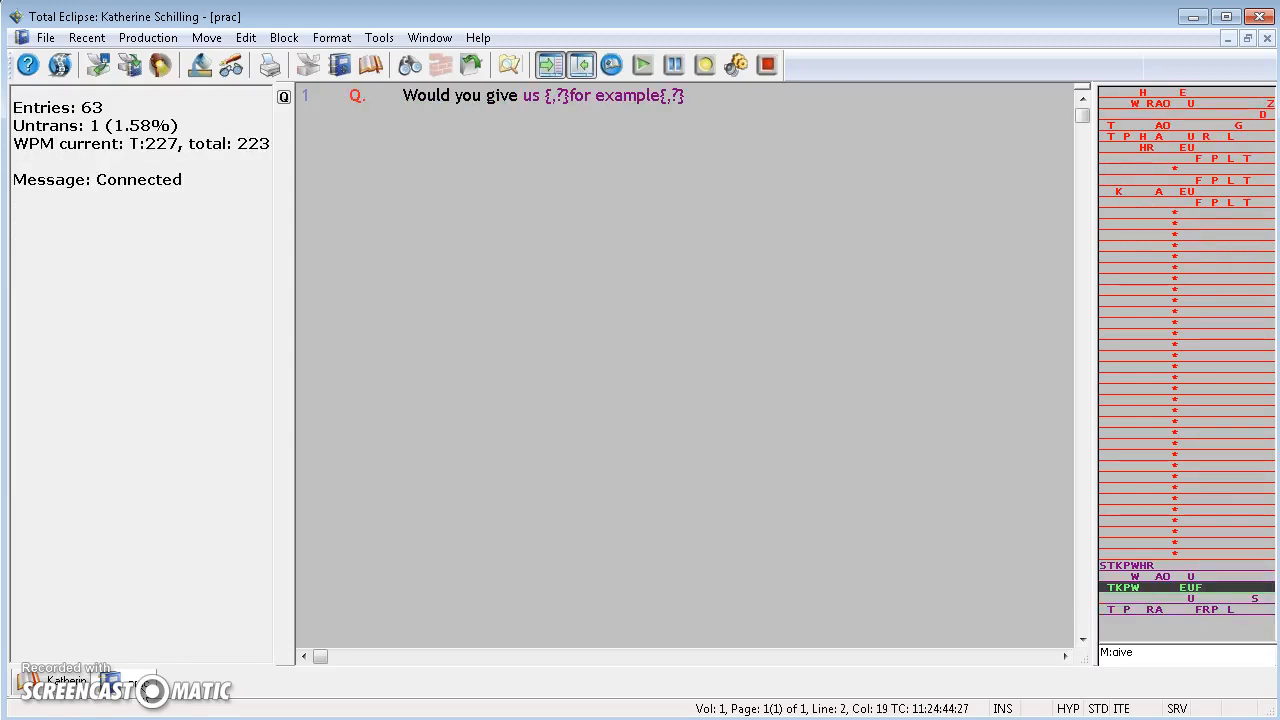
{"action": "type", "text": " a TA*US of"}
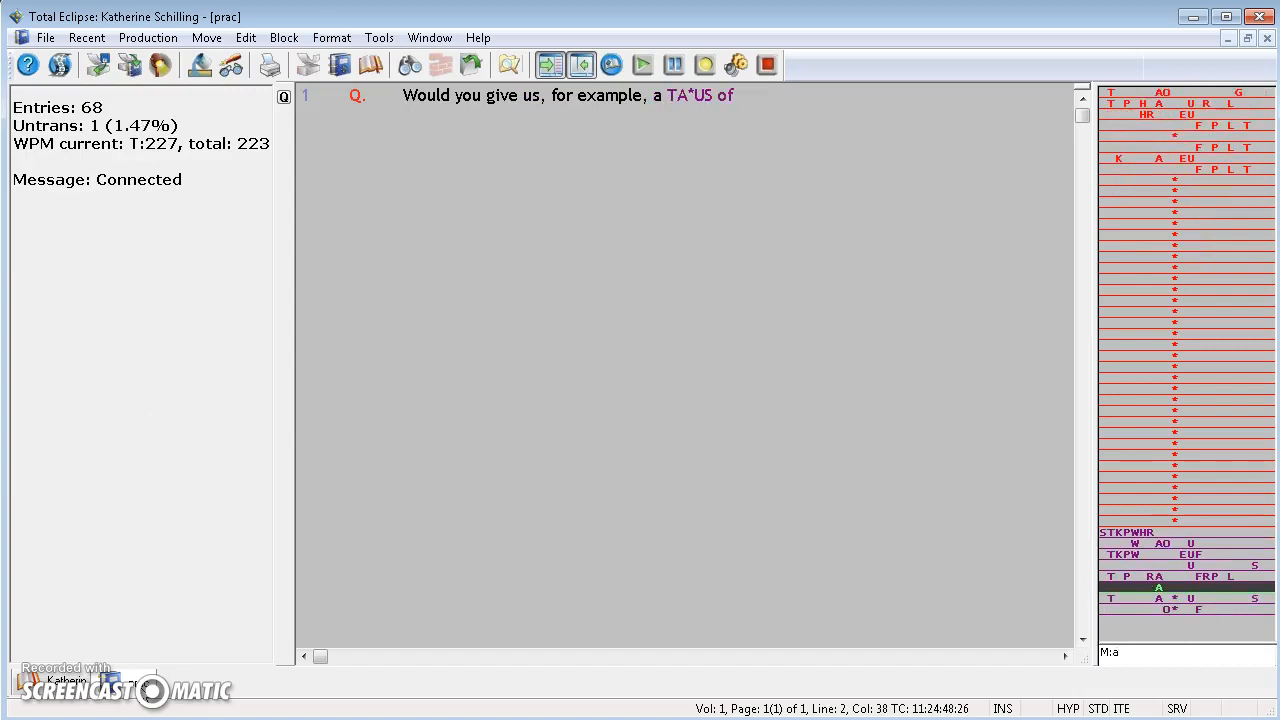
{"action": "type", "text": " \\you're\\your pie"}
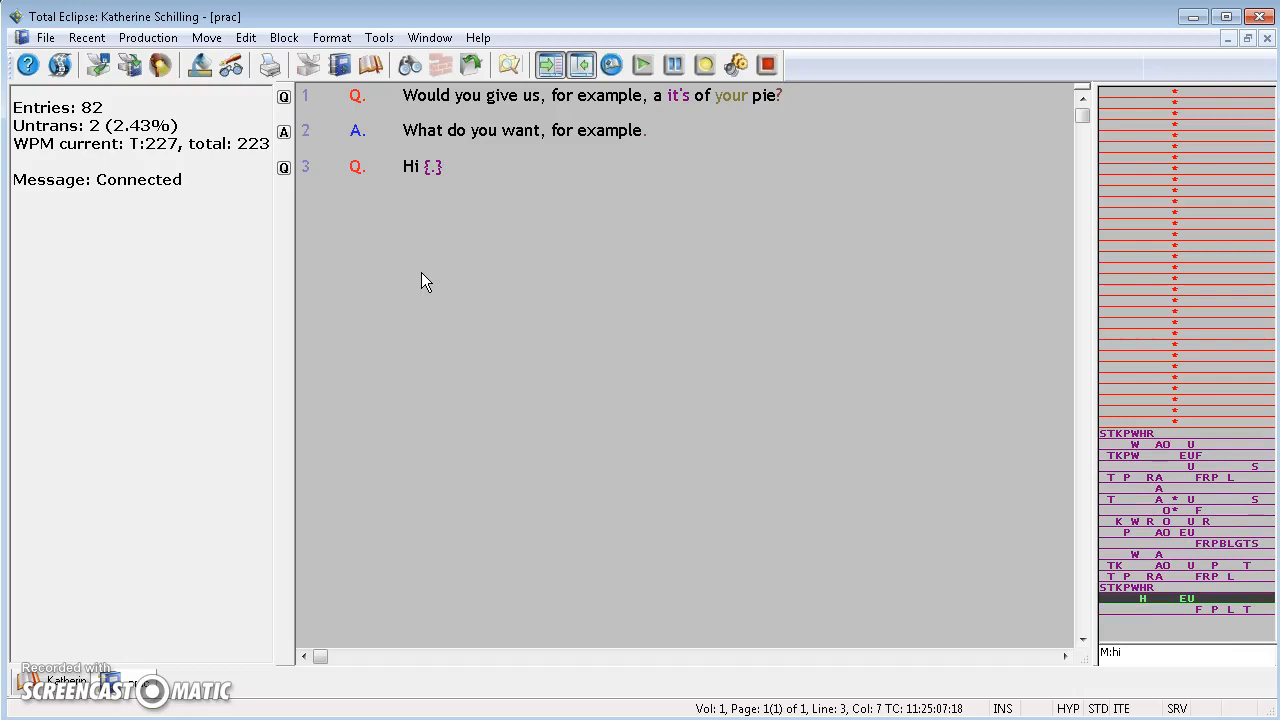
- Examine the punctuation around "for example" in the answer line "What do you want, for example."
{"action": "left_click", "coordinate": [535, 128]}
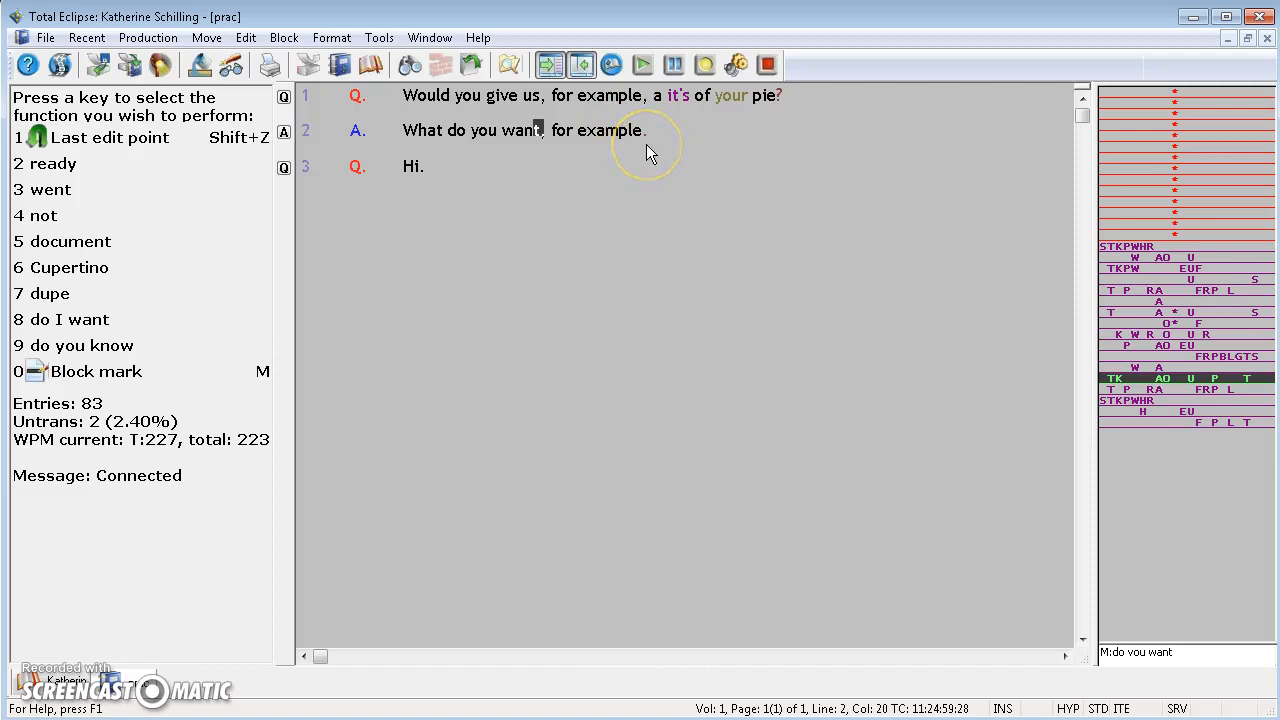
{"action": "left_click", "coordinate": [487, 137]}
{"action": "left_click", "coordinate": [620, 155]}
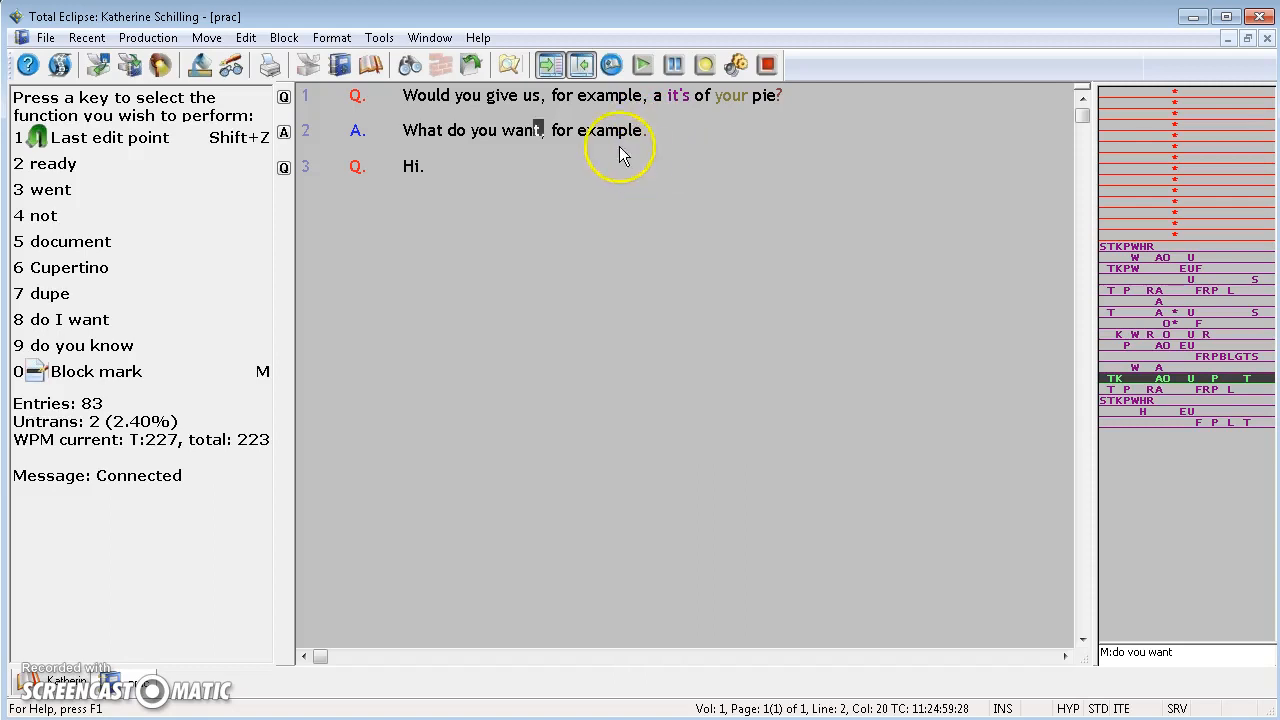
{"action": "right_click", "coordinate": [545, 137]}
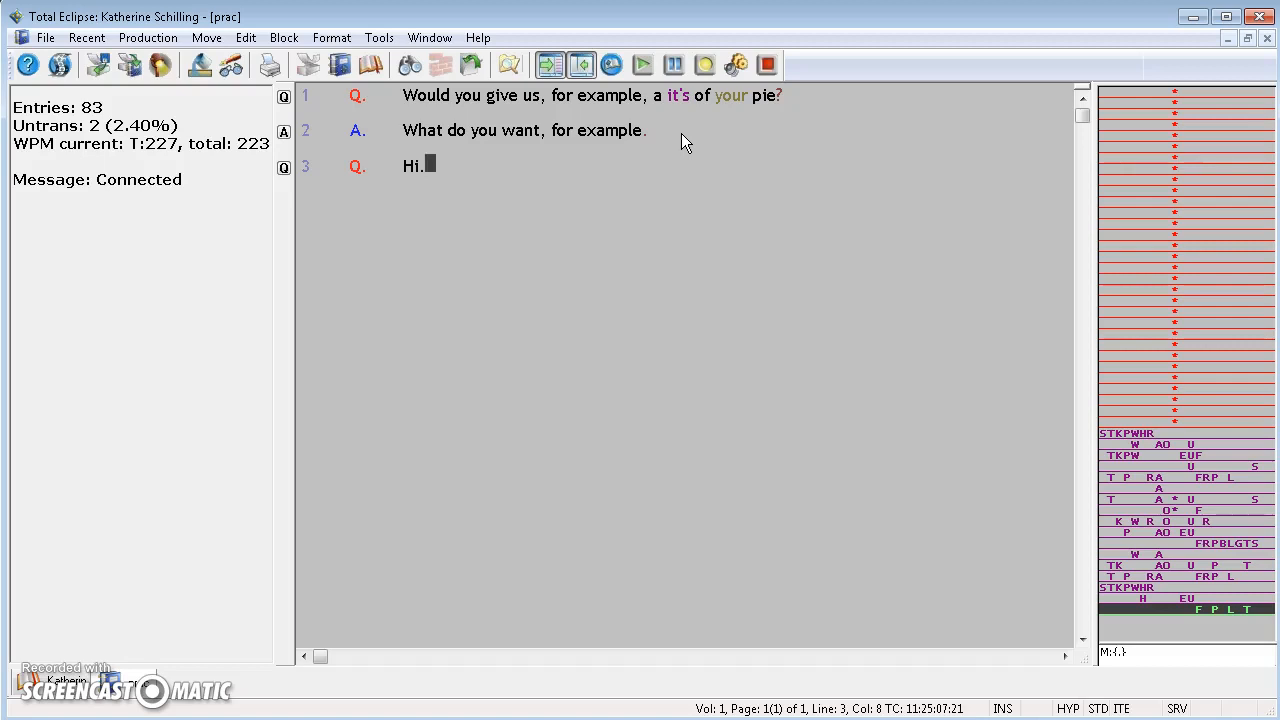
- Write the question "Your a doctor; is that correct?" and the answer "Yes.", and inspect the semicolon before "is that correct"
{"action": "type", "text": "{Q}"}
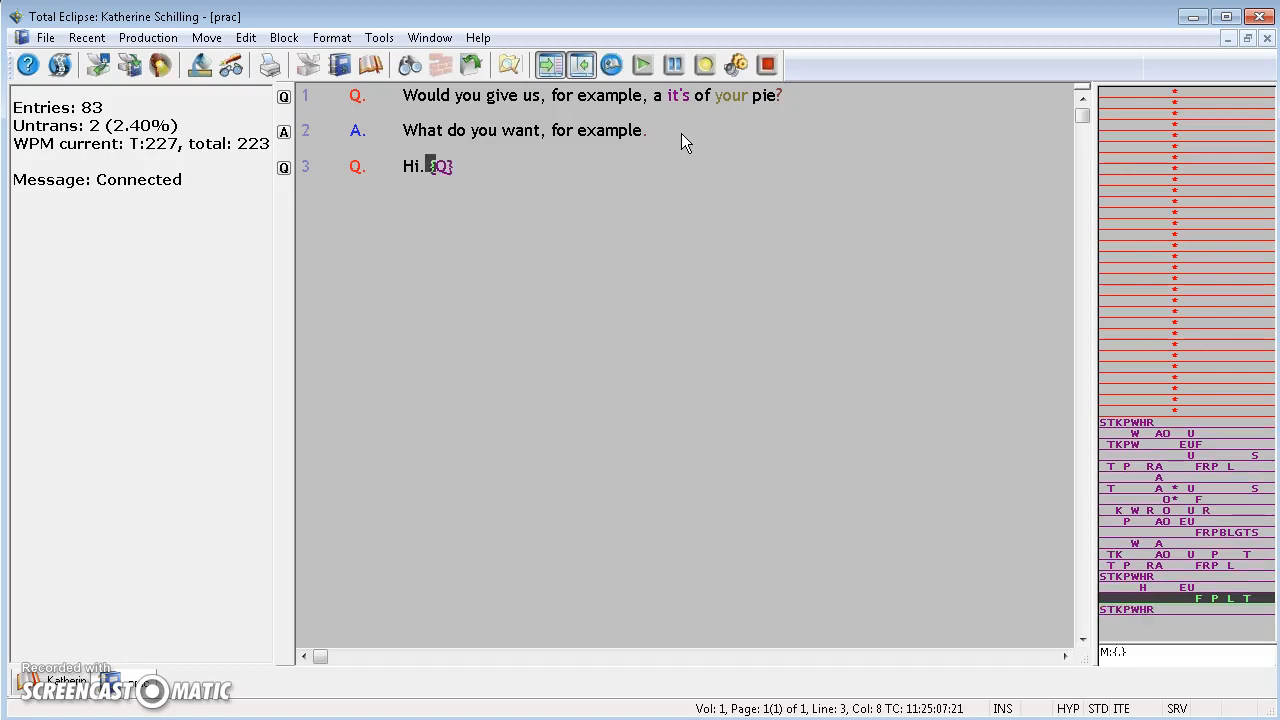
{"action": "type", "text": "Your a \\{,}doctor\\doctor{,}\\{,}doctor{,}\\doctor \\{;?}is that correct\\is that correct"}
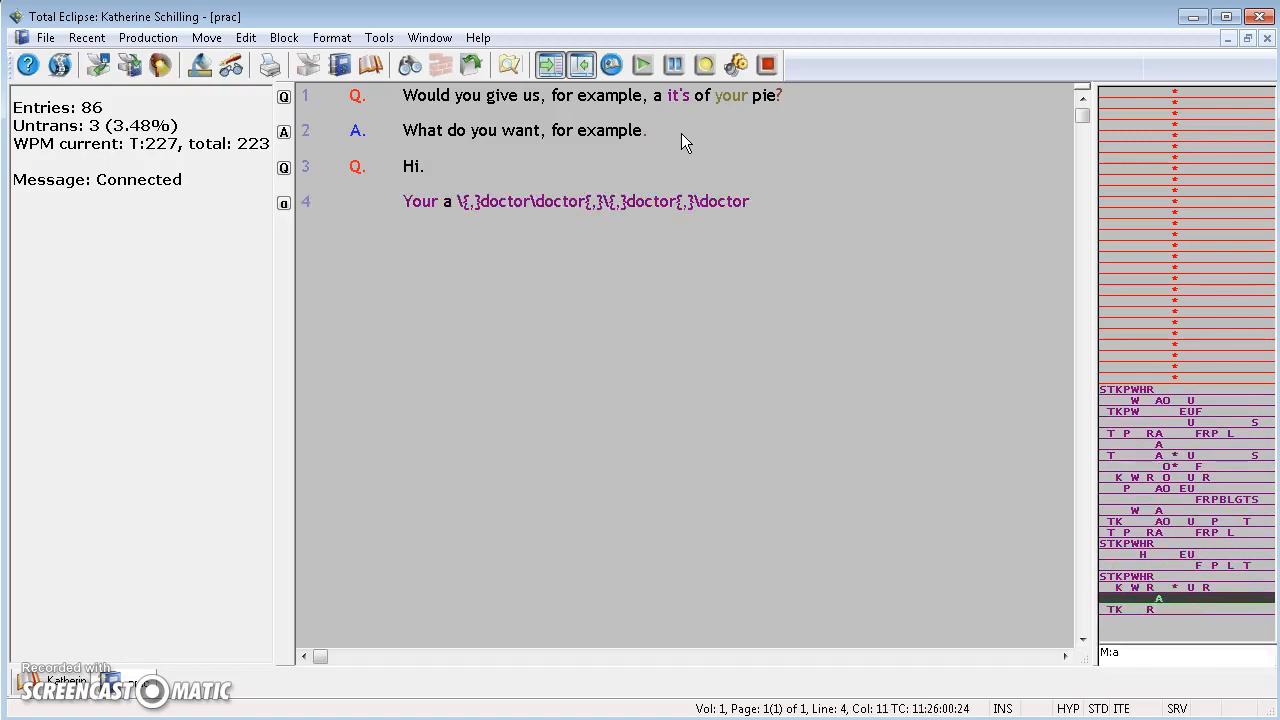
{"action": "left_click", "coordinate": [442, 267]}
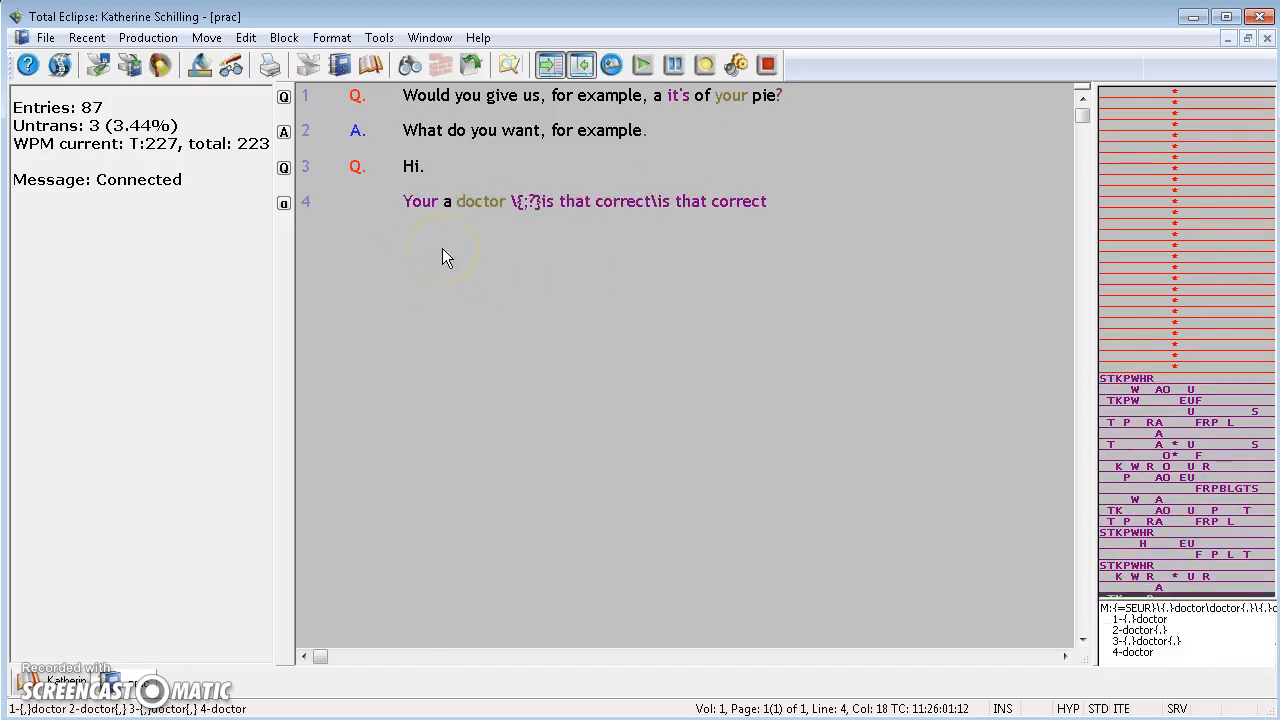
{"action": "type", "text": "{A} \\yes\\{,?}yes{,?} {.}"}
{"action": "left_click", "coordinate": [490, 203]}
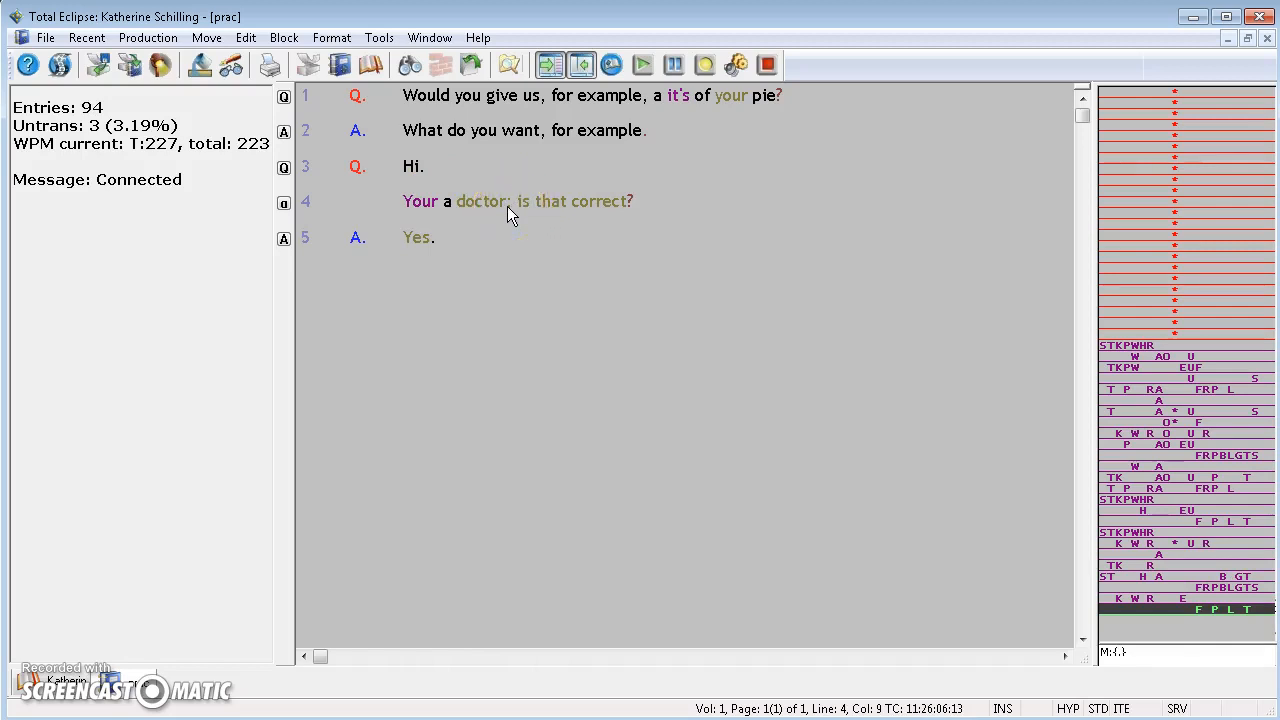
{"action": "left_click", "coordinate": [516, 204]}
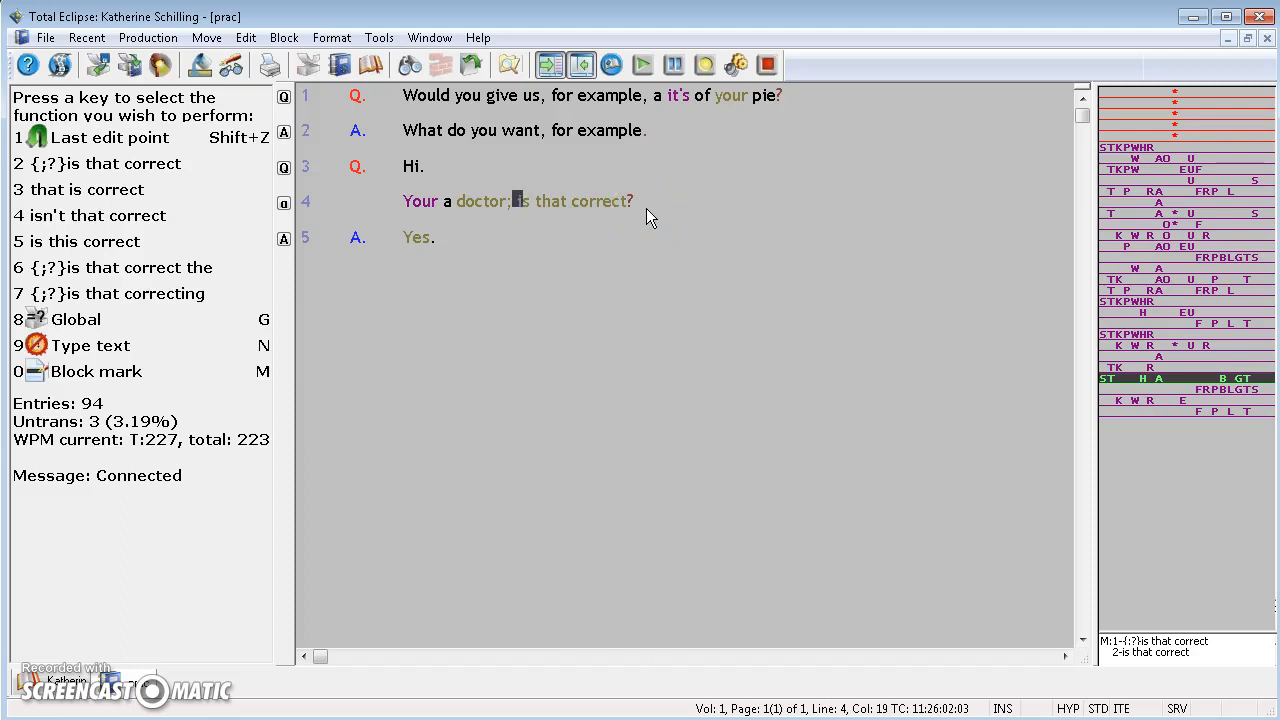
- Write the question "Is that correct that you are here now." followed by the sentence "He was a naturally skilled writer."
{"action": "type", "text": "{Q}Is that correct that you are here now"}
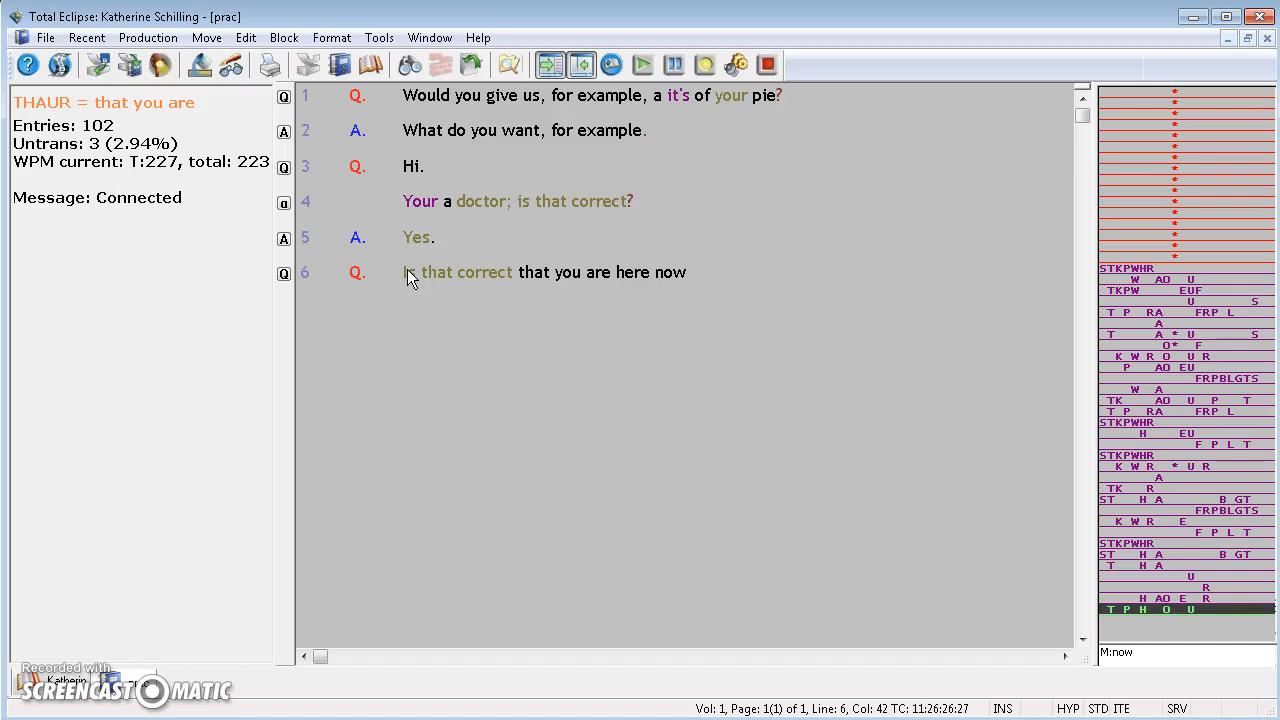
{"action": "type", "text": ". He was a"}
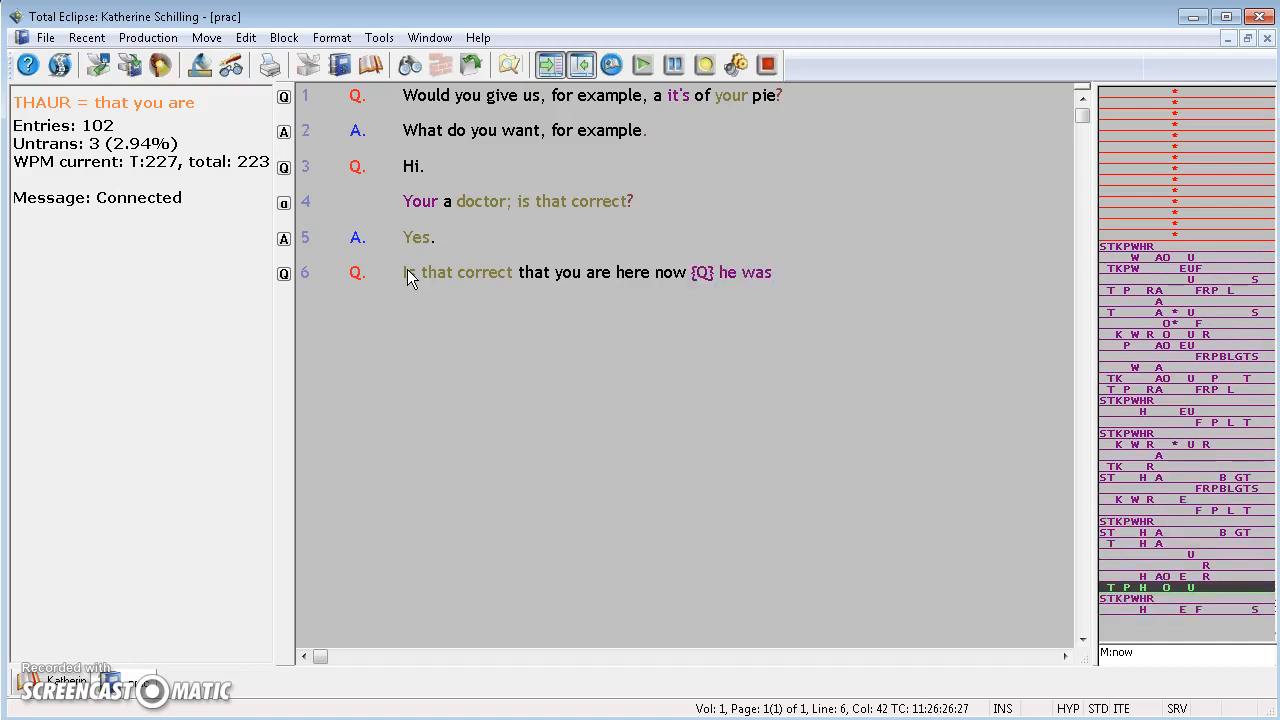
{"action": "type", "text": " \\naturally\\{,?}naturally{,?}"}
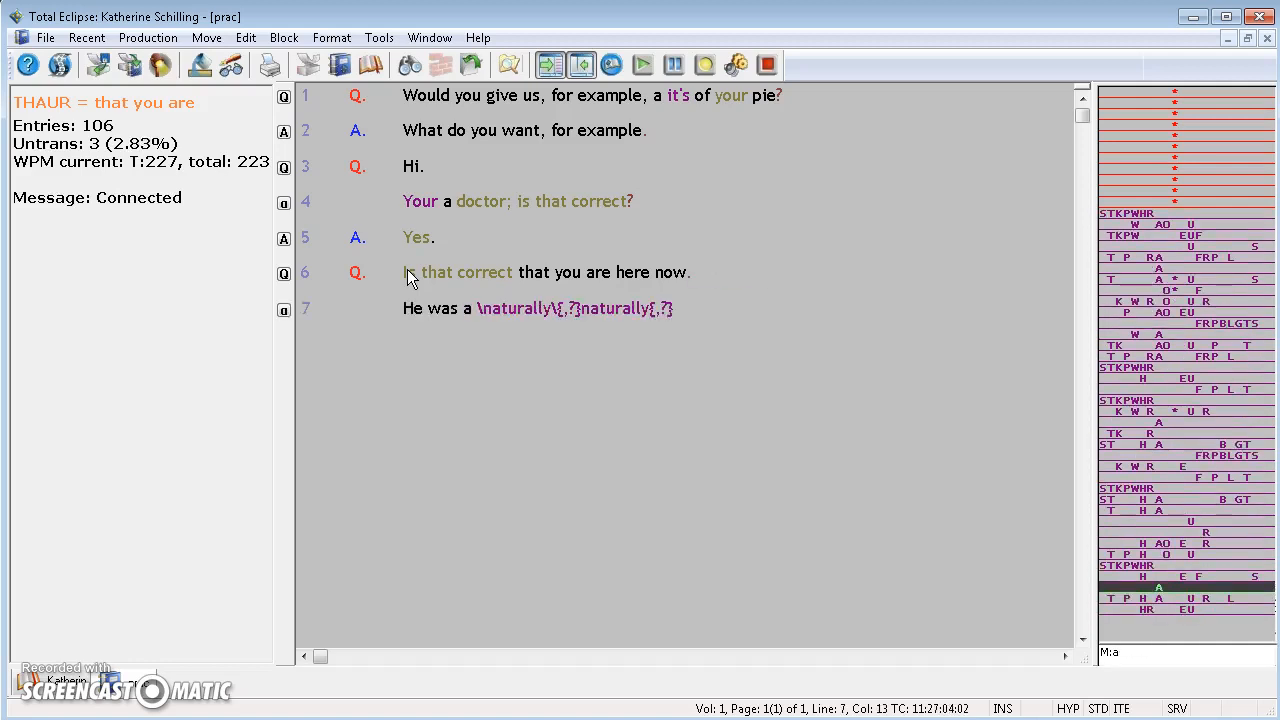
{"action": "type", "text": " skilled writer"}
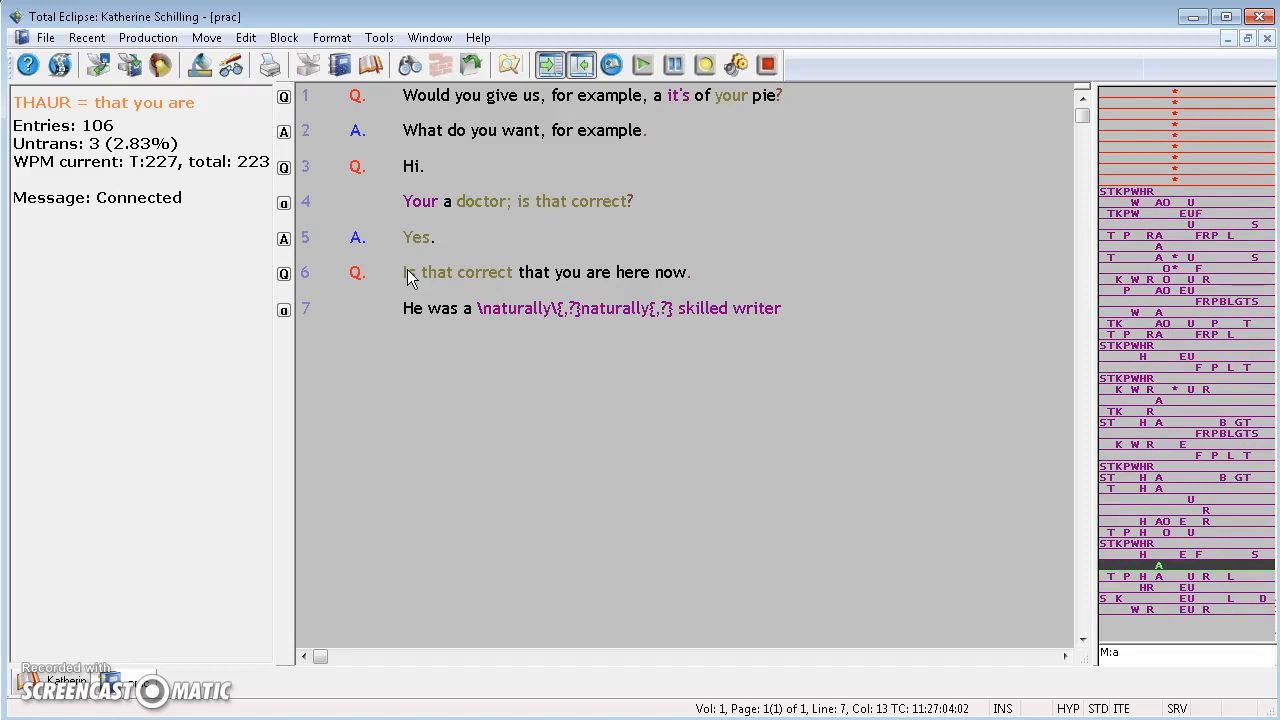
{"action": "type", "text": " {.}"}
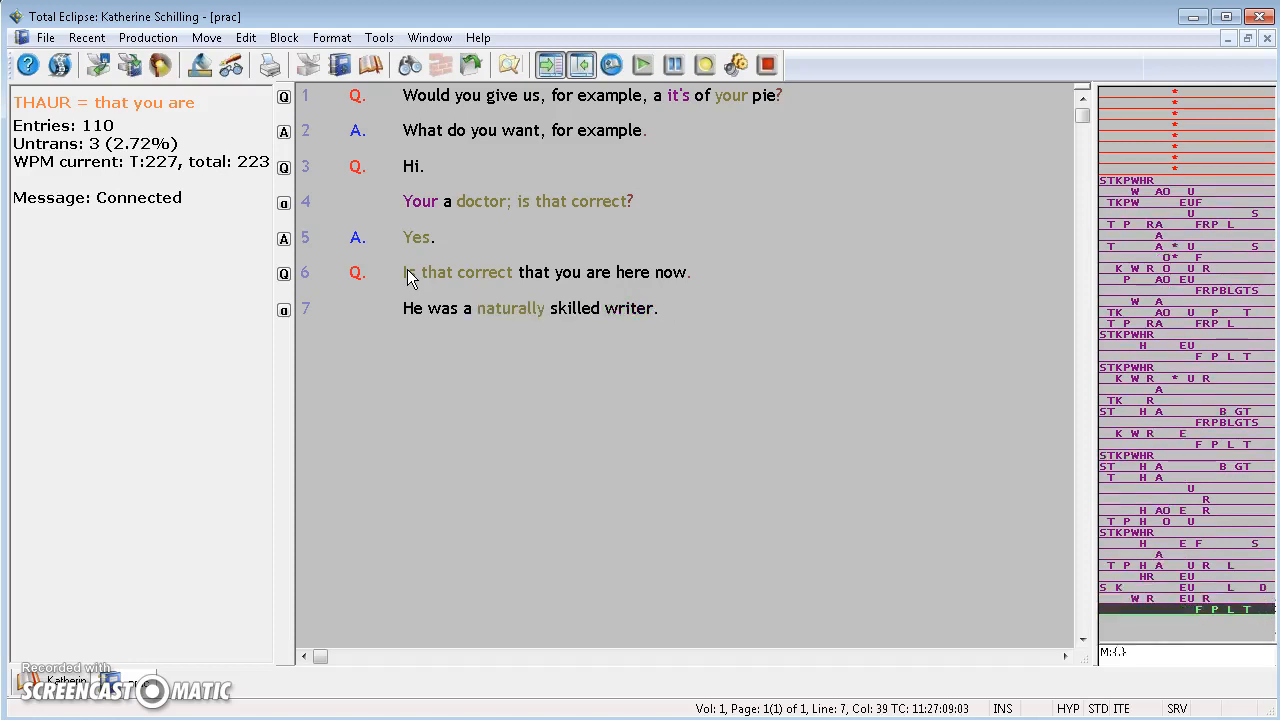
- Write the sentence "Naturally, with respect to go." and inspect the "naturally" conflict in "He was a naturally skilled writer."
{"action": "type", "text": "\\naturally\\{,?}naturally{,?}"}
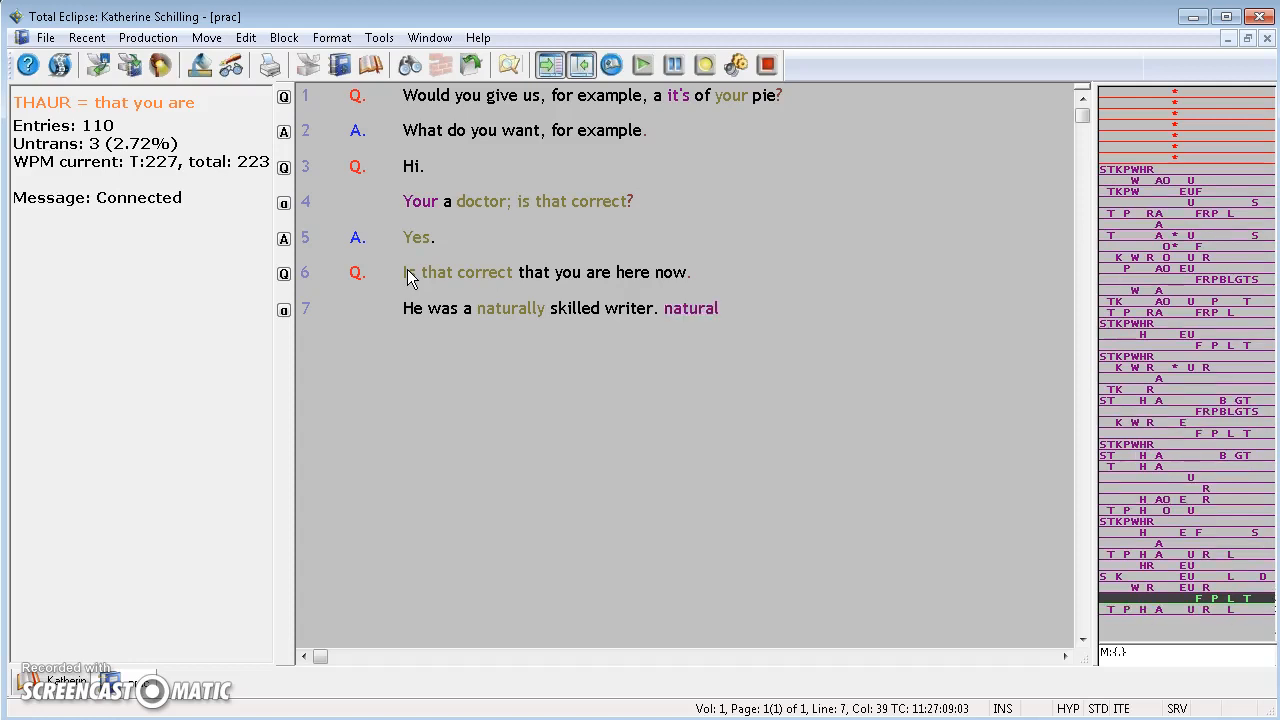
{"action": "type", "text": " KWR-PT"}
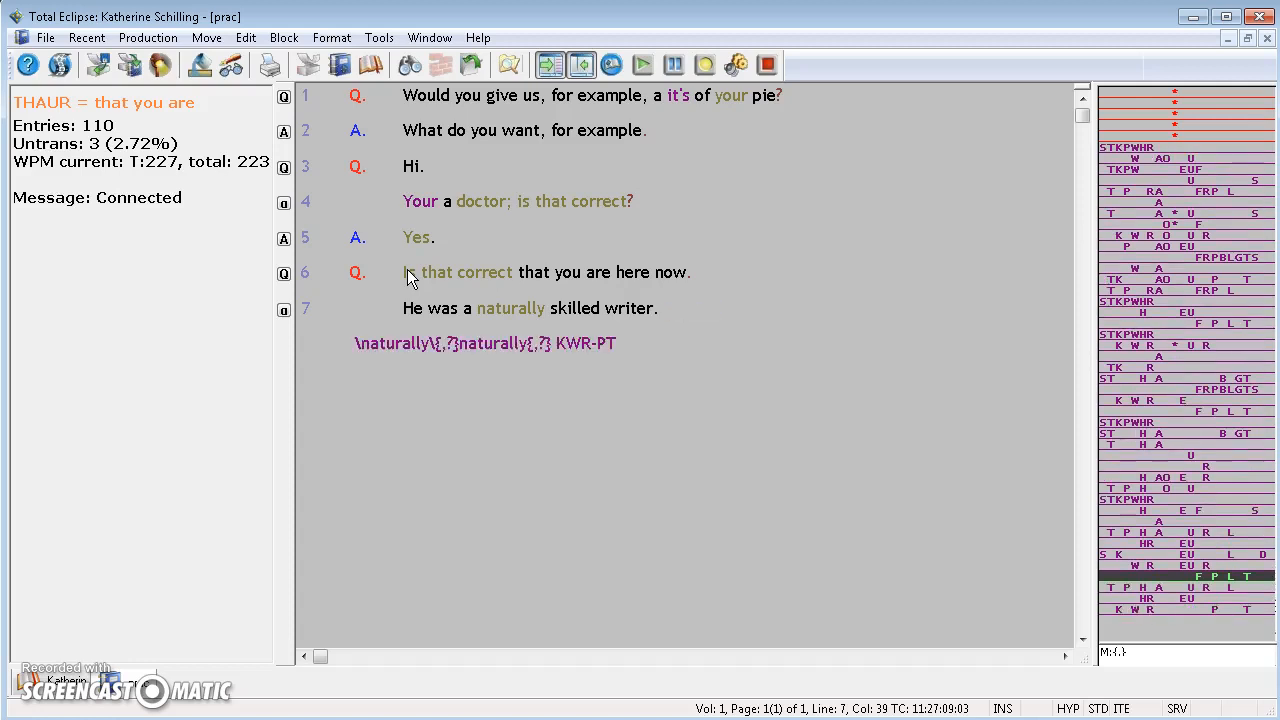
{"action": "type", "text": " to go {.}"}
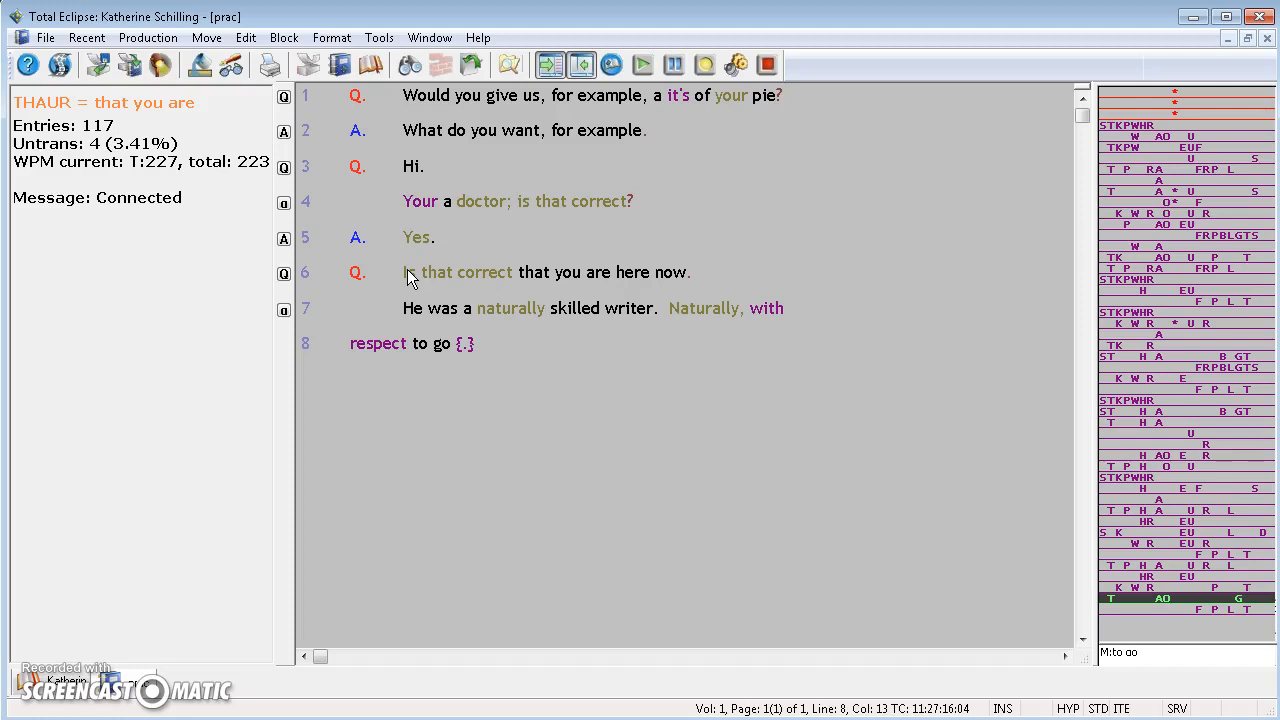
{"action": "left_click_drag", "start_coordinate": [480, 309], "coordinate": [482, 308]}
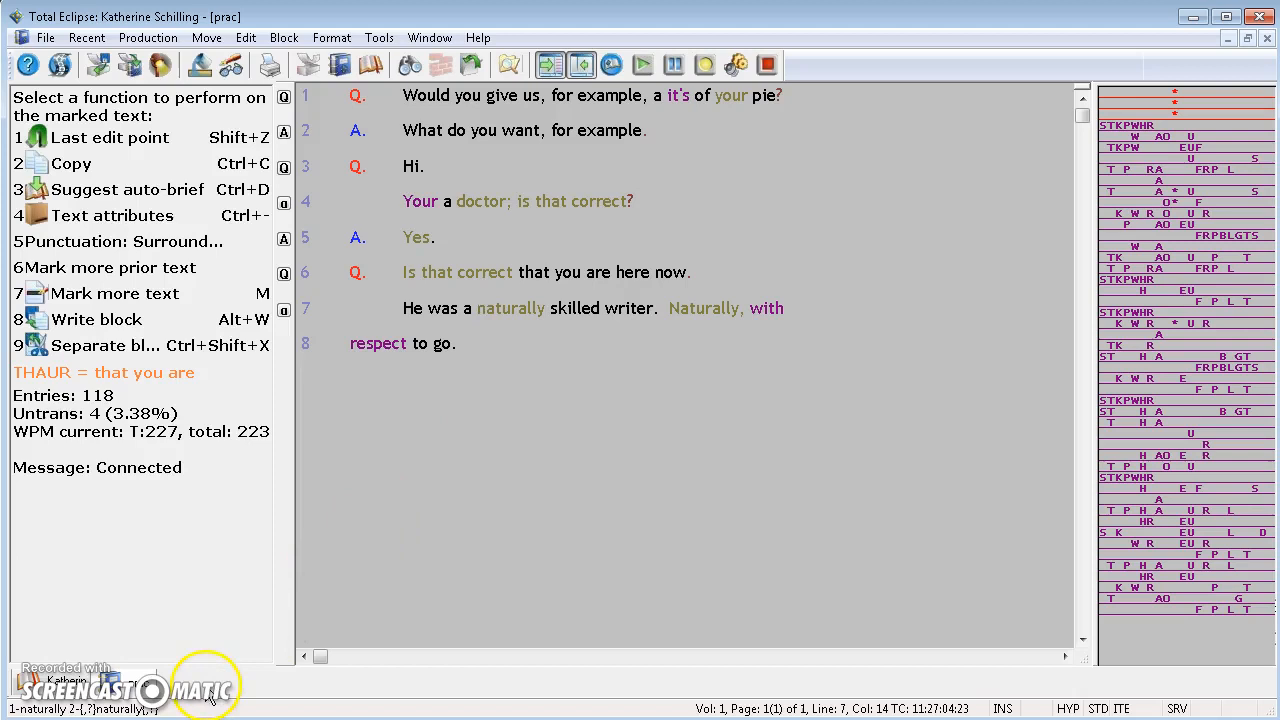
- Switch to the dictionary and search its entries for the text "naturally"
{"action": "left_click", "coordinate": [18, 687]}
{"action": "key", "text": "ctrl+f"}
{"action": "type", "text": "naturall"}
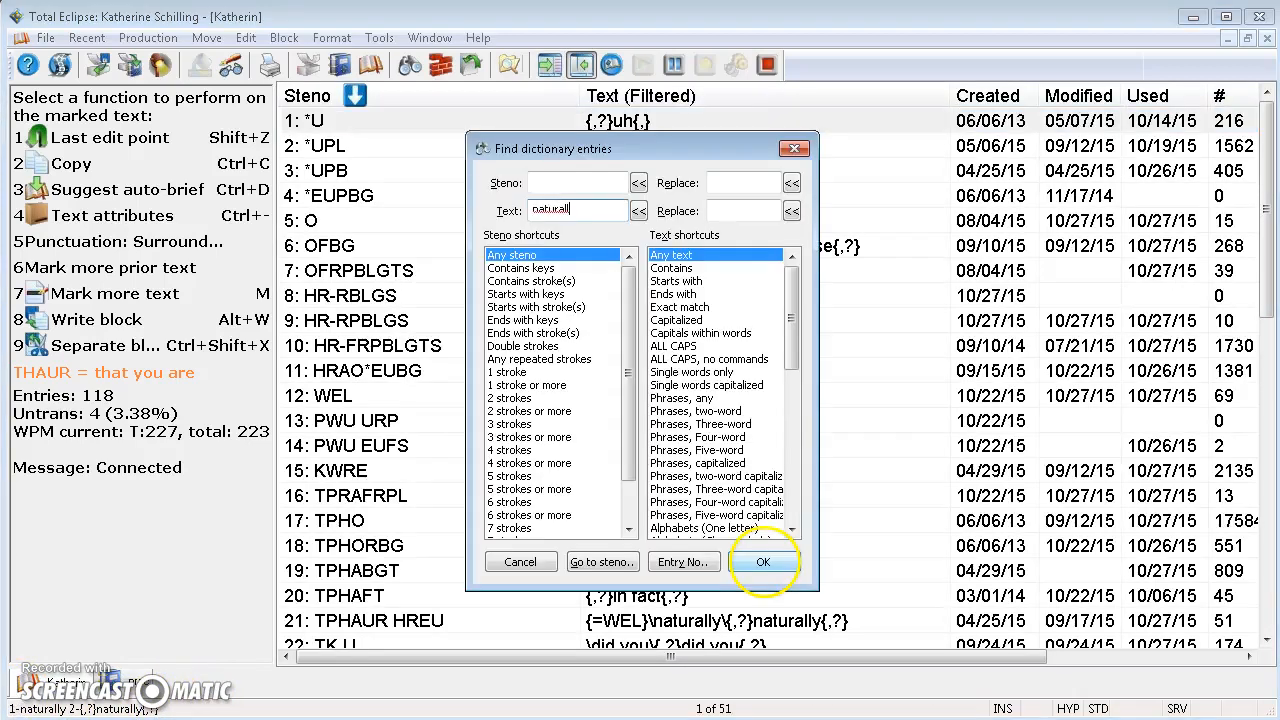
{"action": "type", "text": "y"}
{"action": "left_click", "coordinate": [763, 562]}
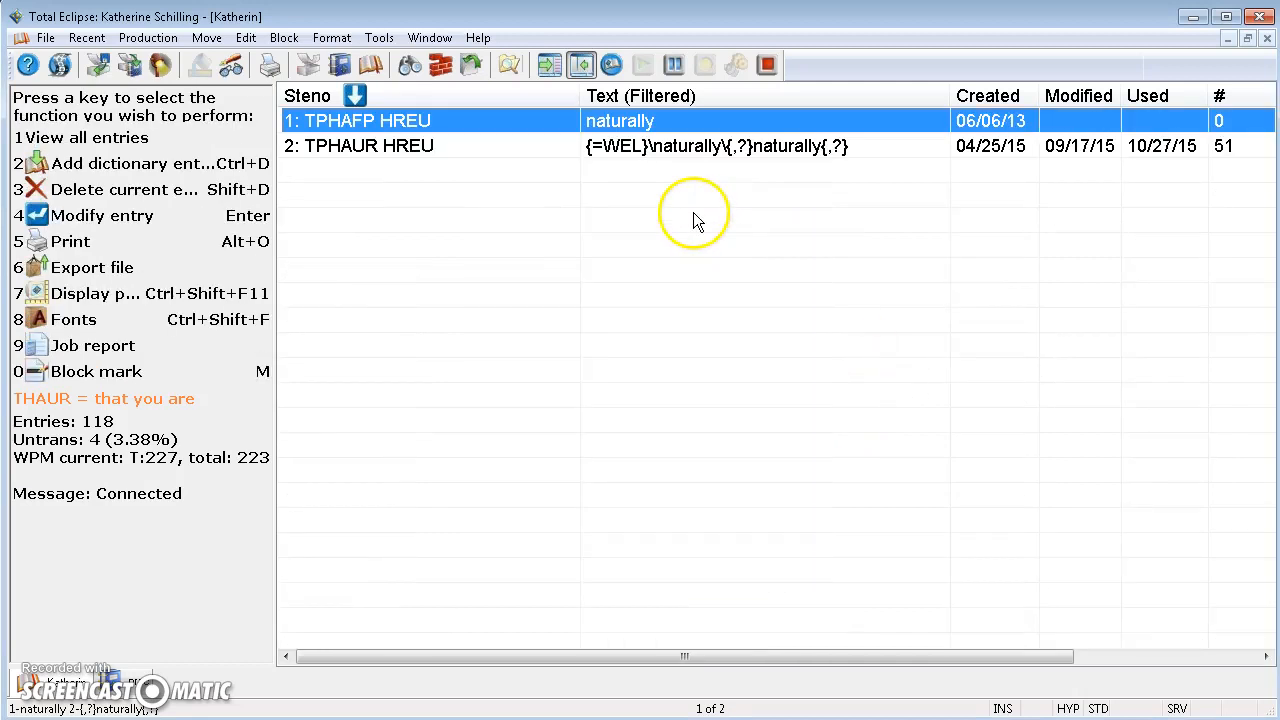
- Examine the {=WEL} reference and both conflict choices in the TPHAUR HREU entry's text, and close its properties without changes
{"action": "double_click", "coordinate": [665, 150]}
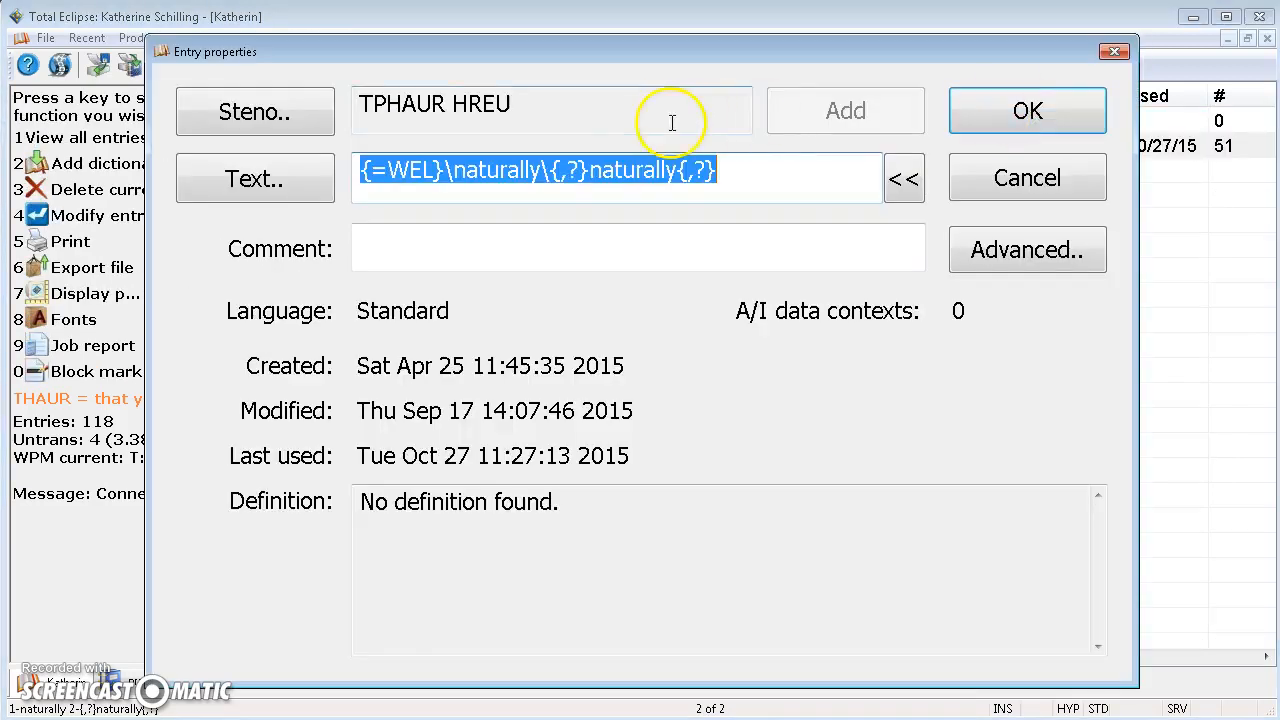
{"action": "left_click", "coordinate": [435, 172]}
{"action": "left_click_drag", "start_coordinate": [444, 172], "coordinate": [317, 174]}
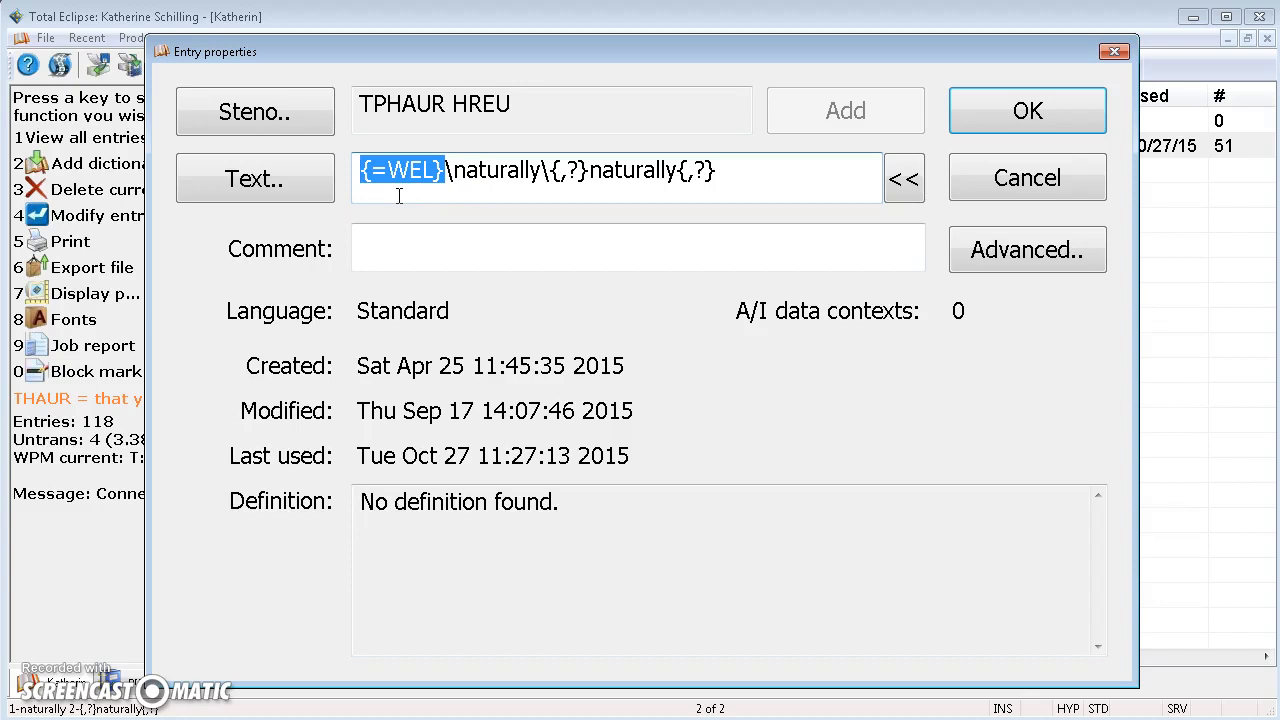
{"action": "left_click", "coordinate": [455, 184]}
{"action": "left_click", "coordinate": [453, 190]}
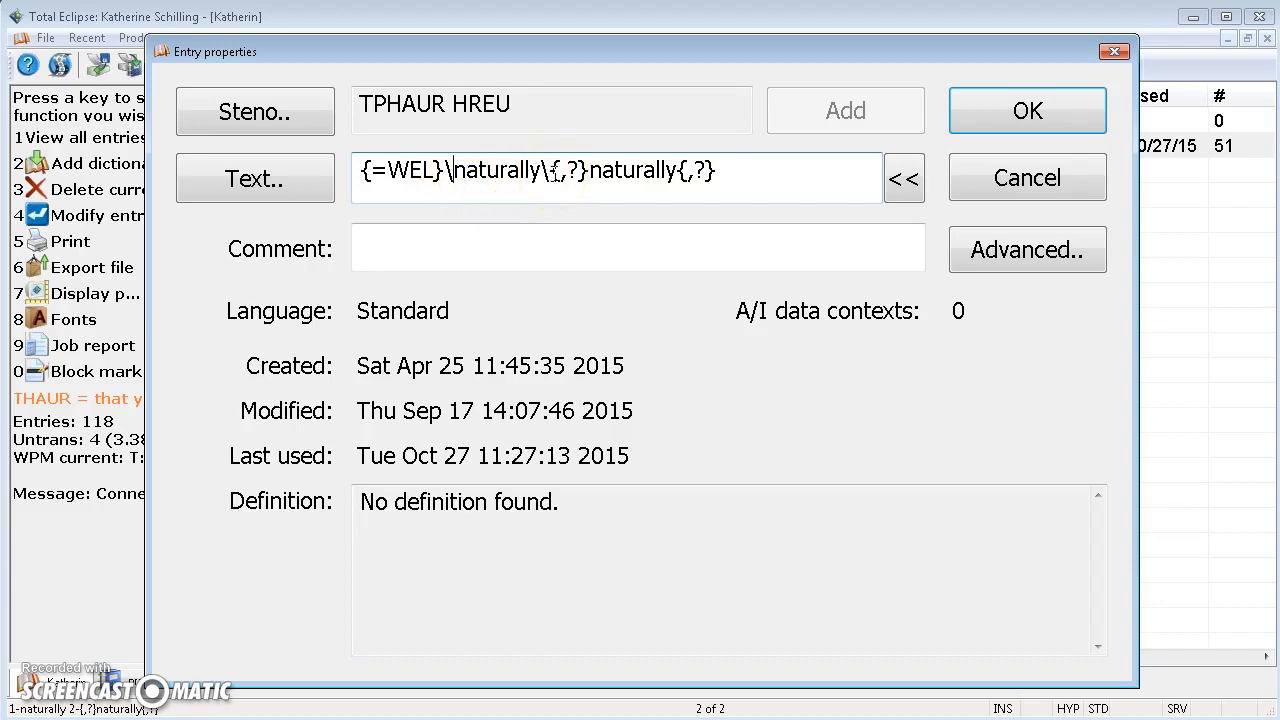
{"action": "left_click", "coordinate": [572, 193]}
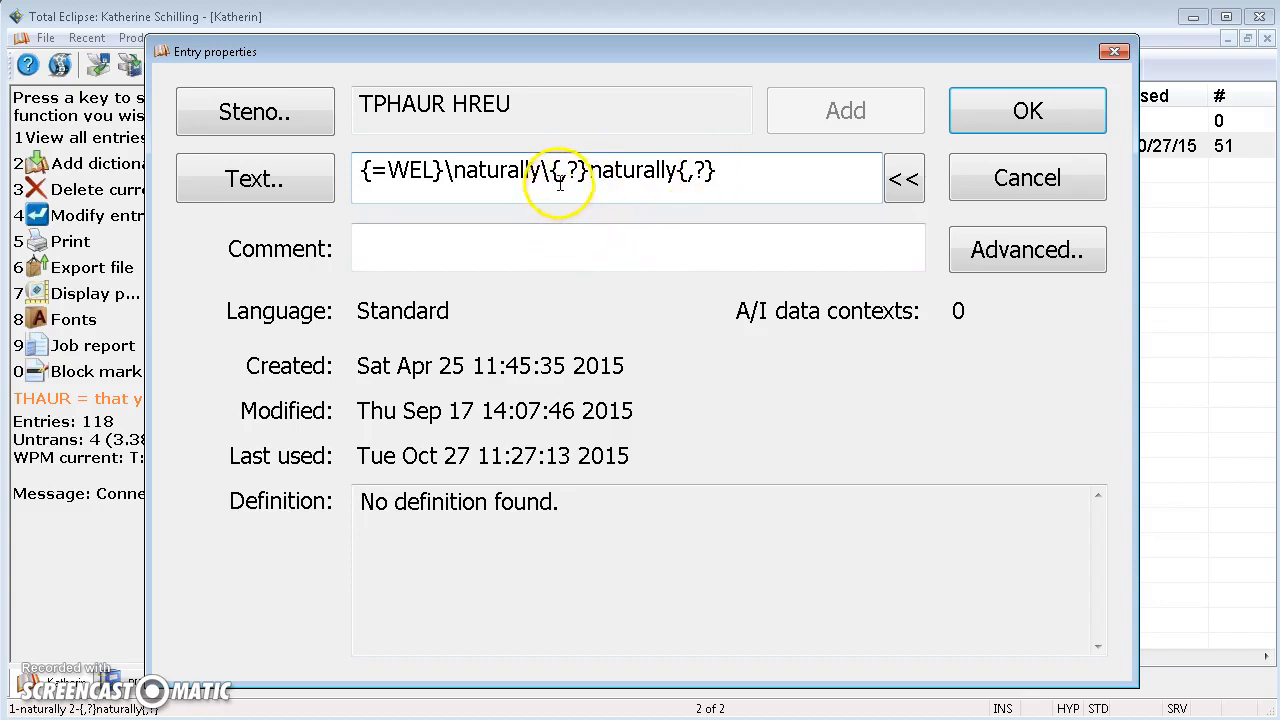
{"action": "left_click", "coordinate": [1014, 177]}
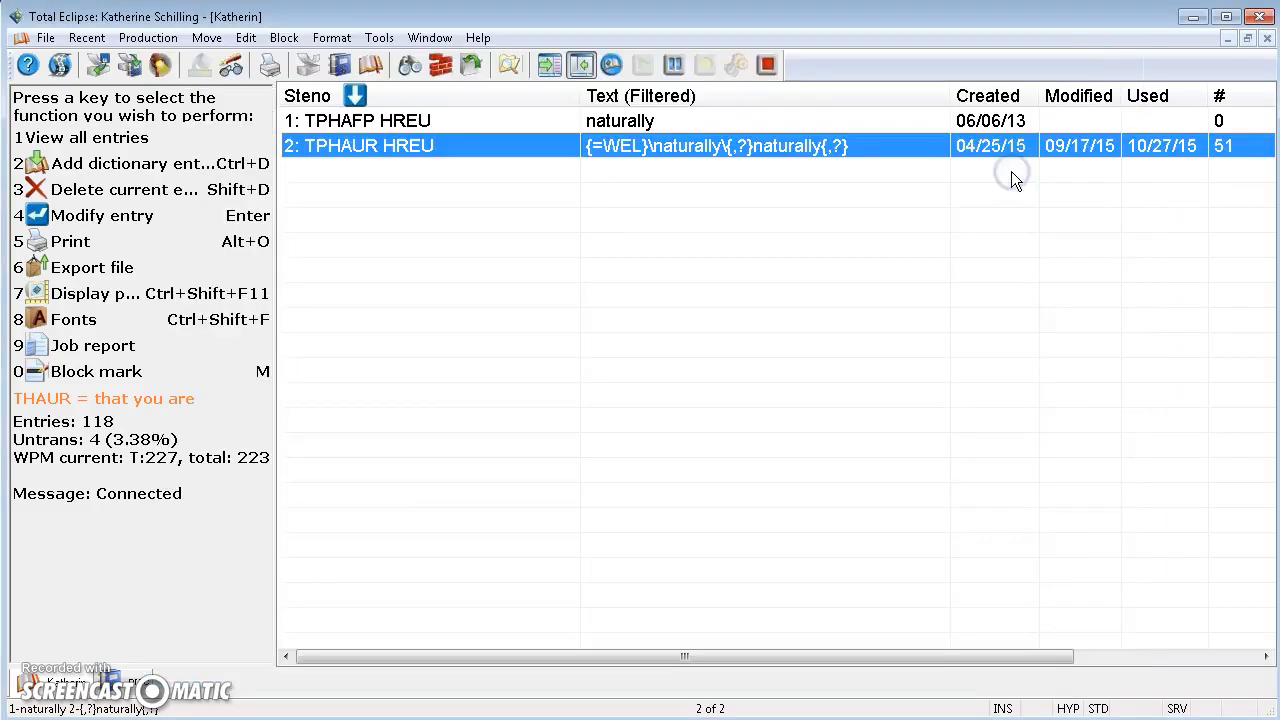
- Search the dictionary for "well" and open the properties of the WEL entry
{"action": "key", "text": "ctrl+f"}
{"action": "type", "text": "well"}
{"action": "key", "text": "Return"}
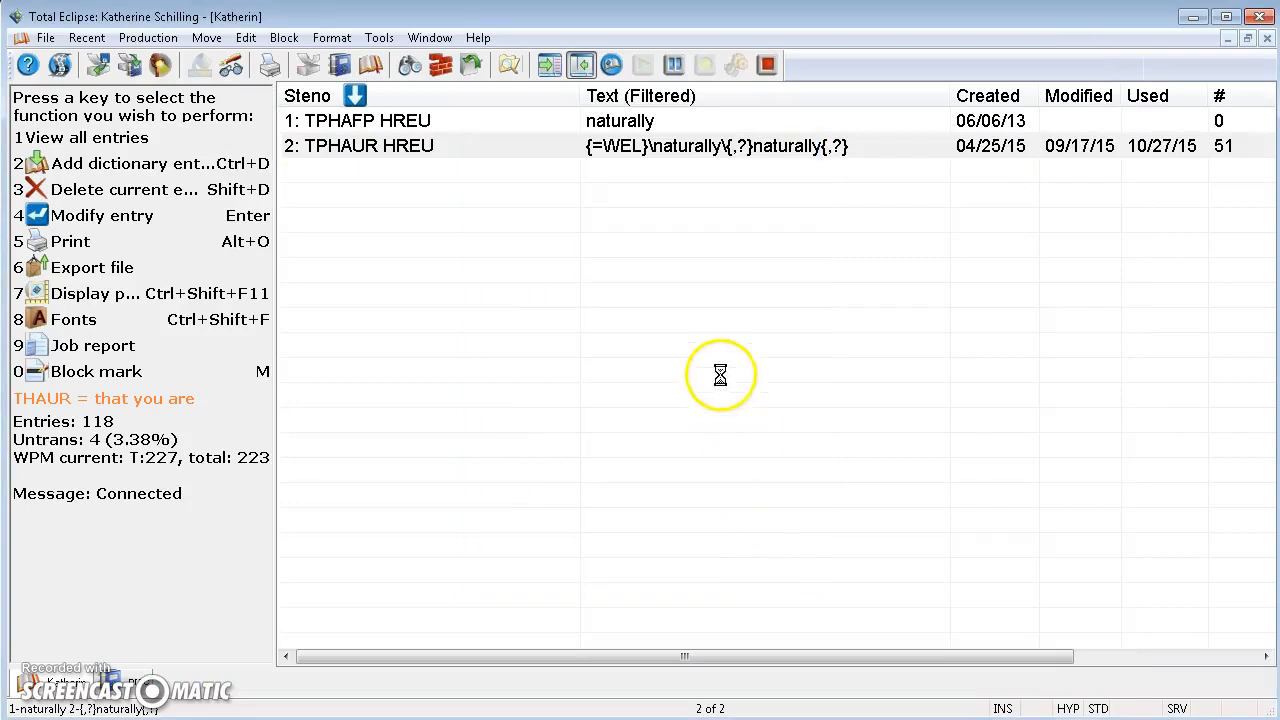
{"action": "left_click", "coordinate": [662, 252]}
{"action": "double_click", "coordinate": [662, 252]}
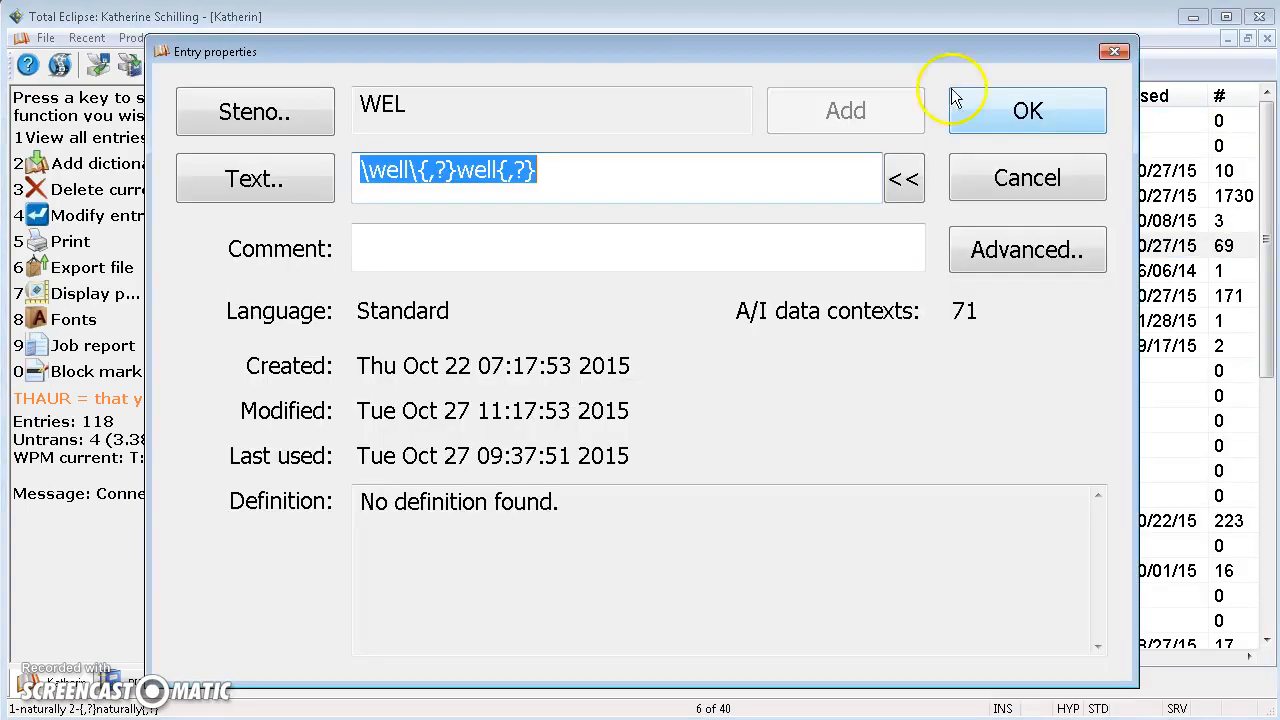
- Examine the plain "well" choice and its backslashes in the WEL entry's text, and close its properties without changes
{"action": "left_click", "coordinate": [415, 170]}
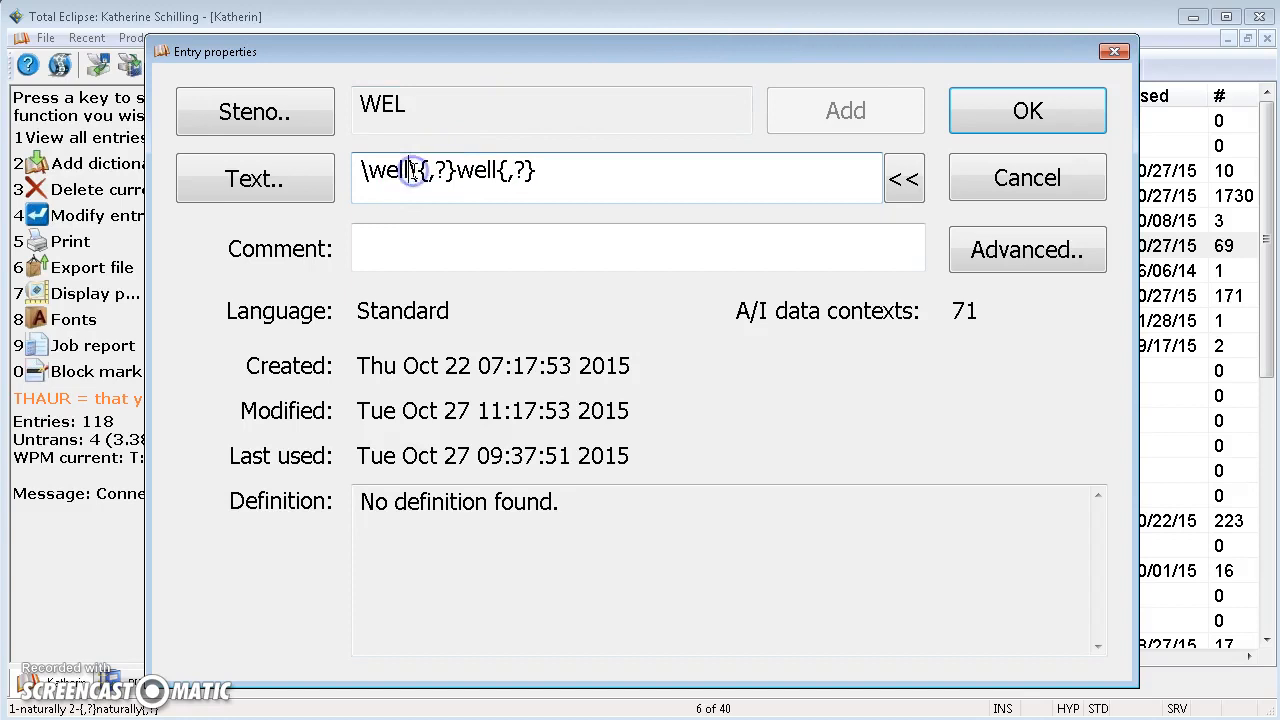
{"action": "left_click_drag", "start_coordinate": [418, 171], "coordinate": [366, 176]}
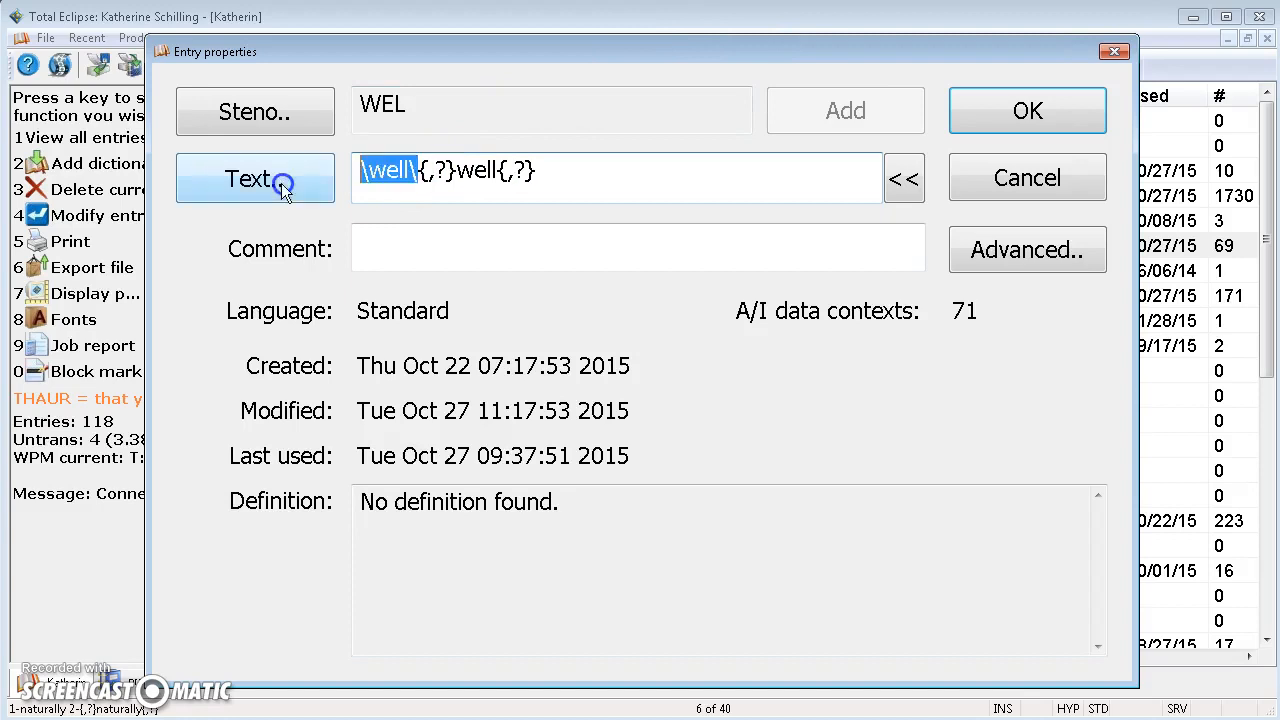
{"action": "left_click", "coordinate": [365, 188]}
{"action": "left_click", "coordinate": [651, 191]}
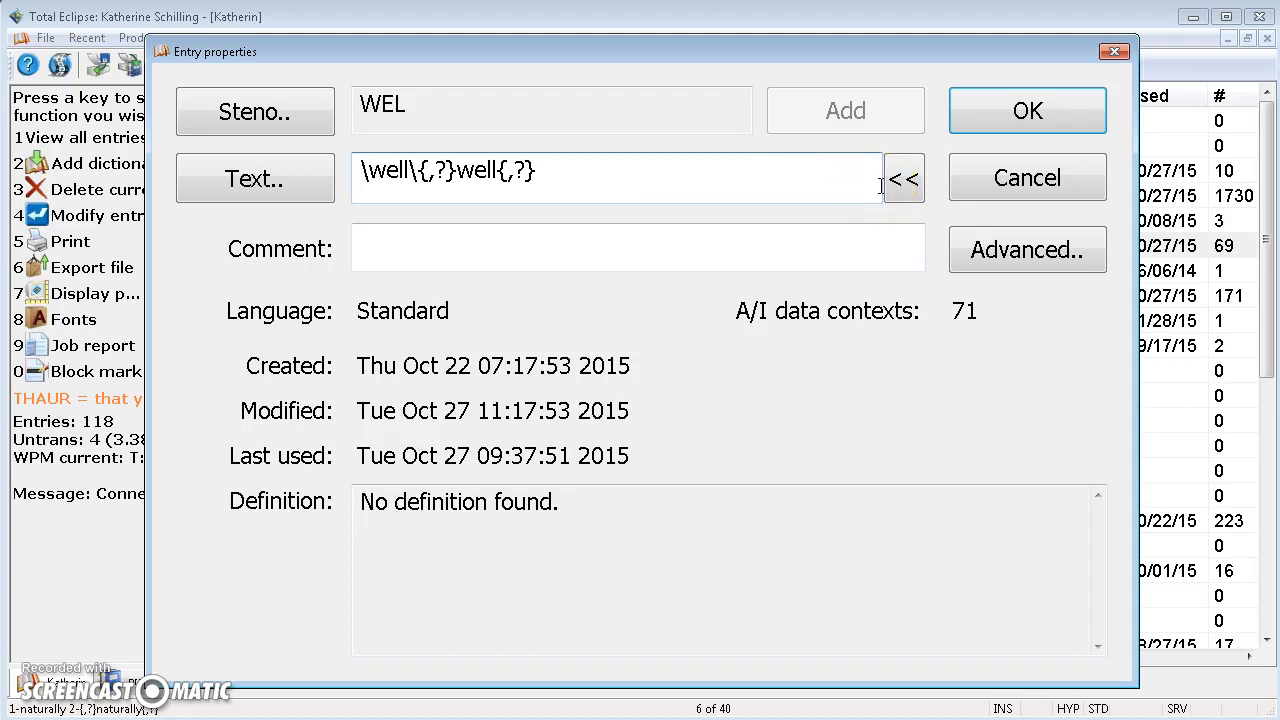
{"action": "left_click", "coordinate": [1072, 187]}
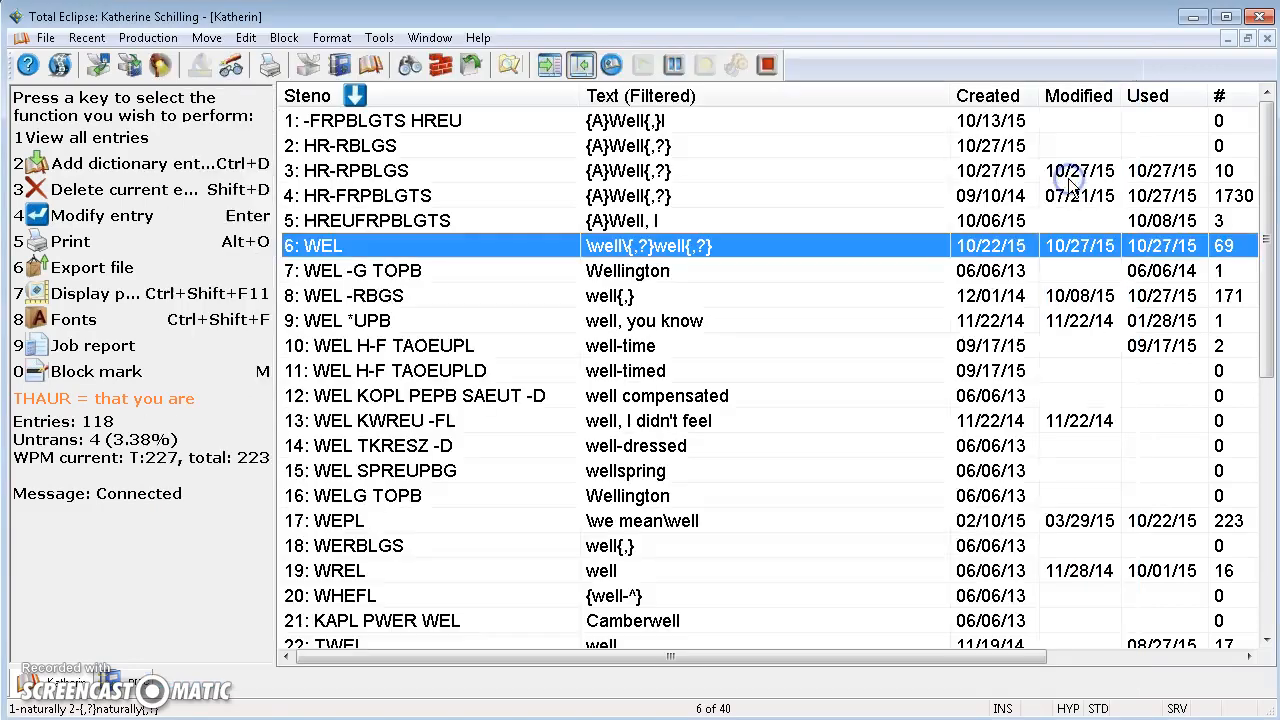
- Write "You went to the store, and she said what then?" and the answer "She said whatever." in prac, and inspect "and she said"
{"action": "left_click", "coordinate": [138, 678]}
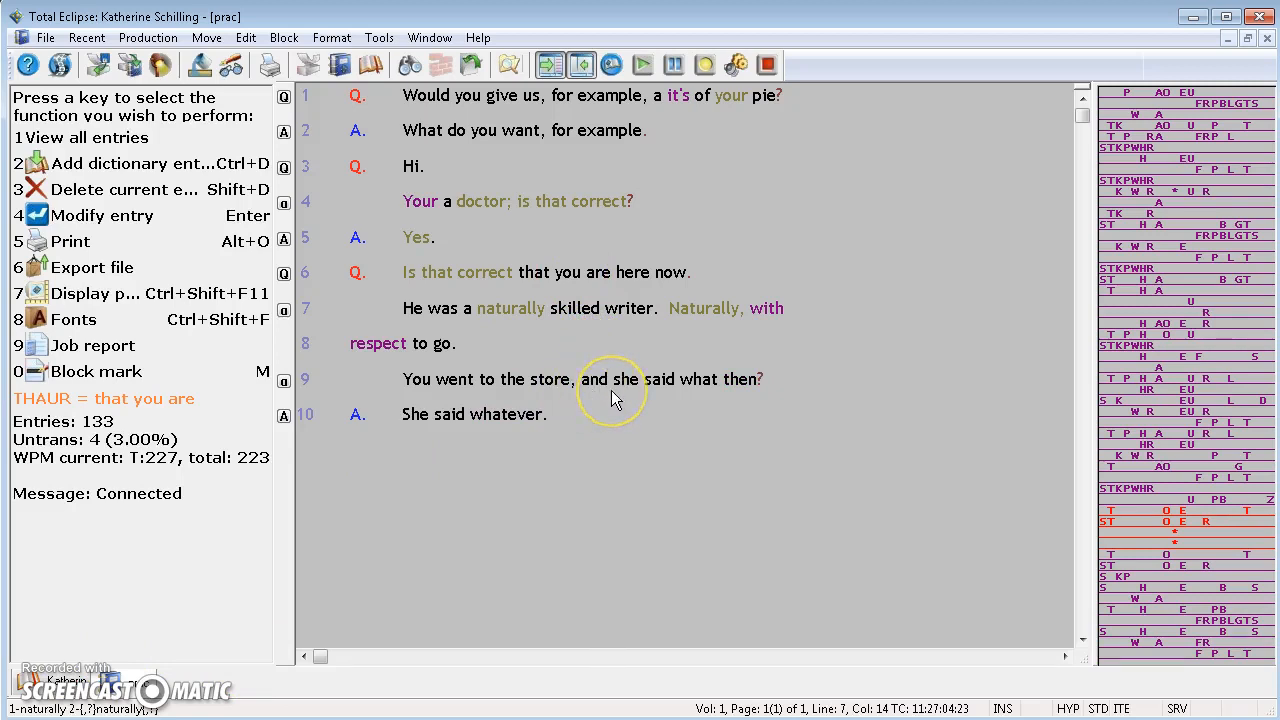
{"action": "left_click", "coordinate": [584, 385]}
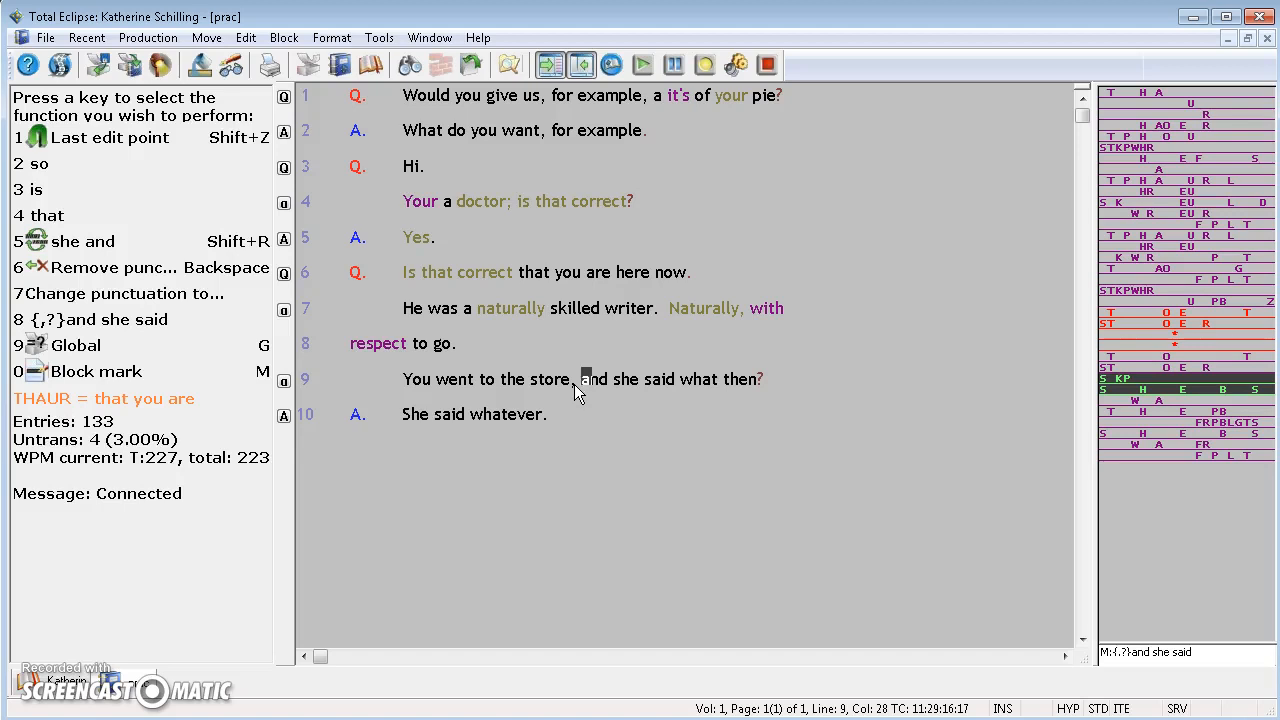
{"action": "left_click", "coordinate": [593, 433]}
- Review the translations of "for example" in line 1, "is that correct" in line 4 and "naturally" in line 7
{"action": "left_click", "coordinate": [556, 97]}
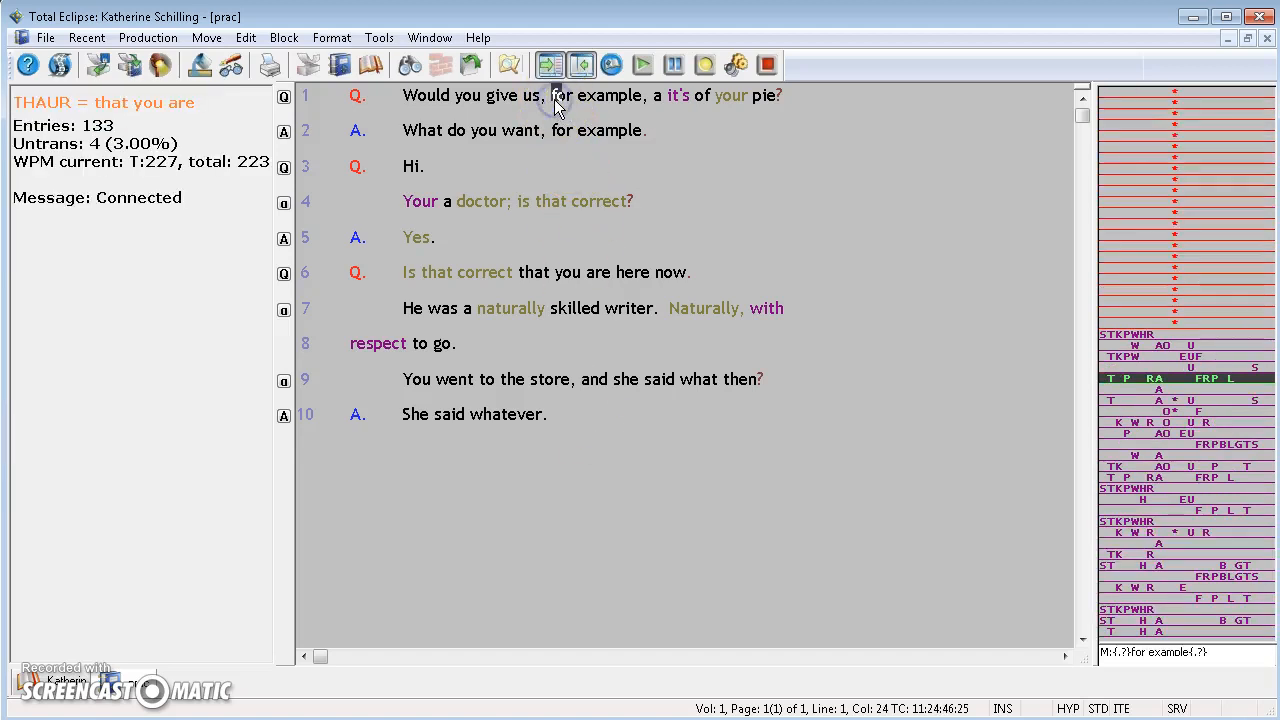
{"action": "left_click", "coordinate": [524, 205]}
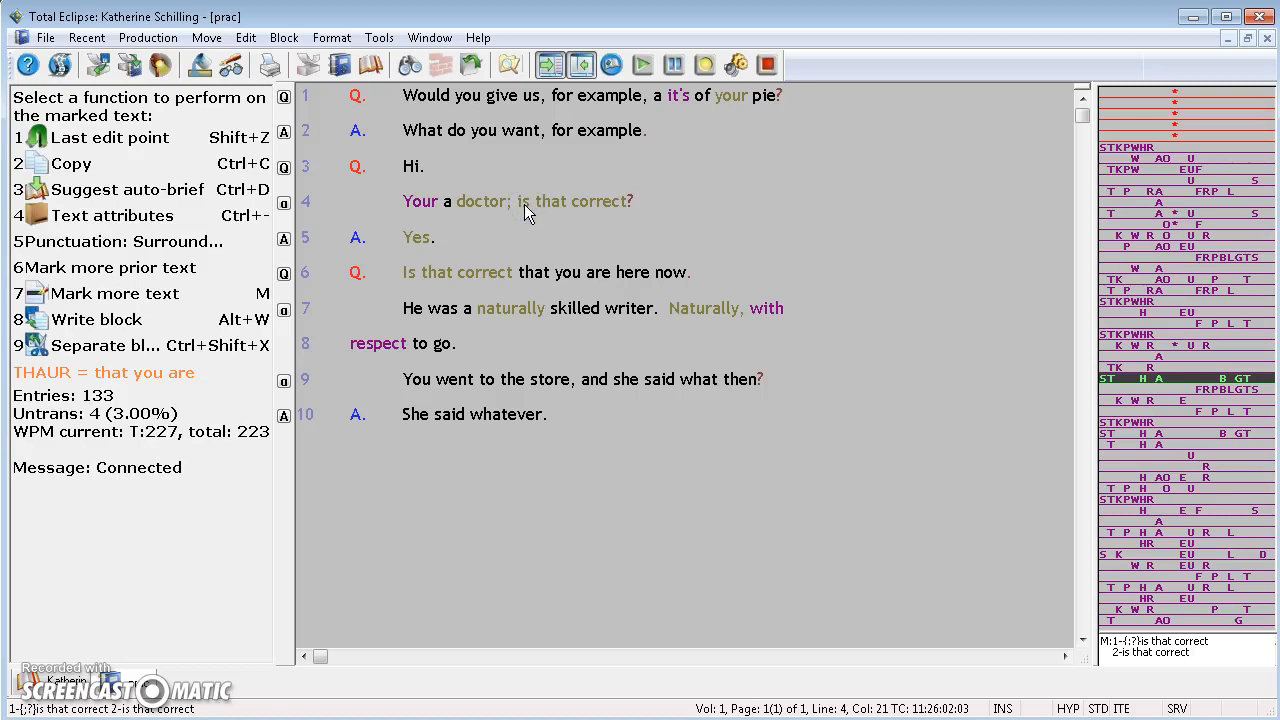
{"action": "left_click", "coordinate": [480, 316]}
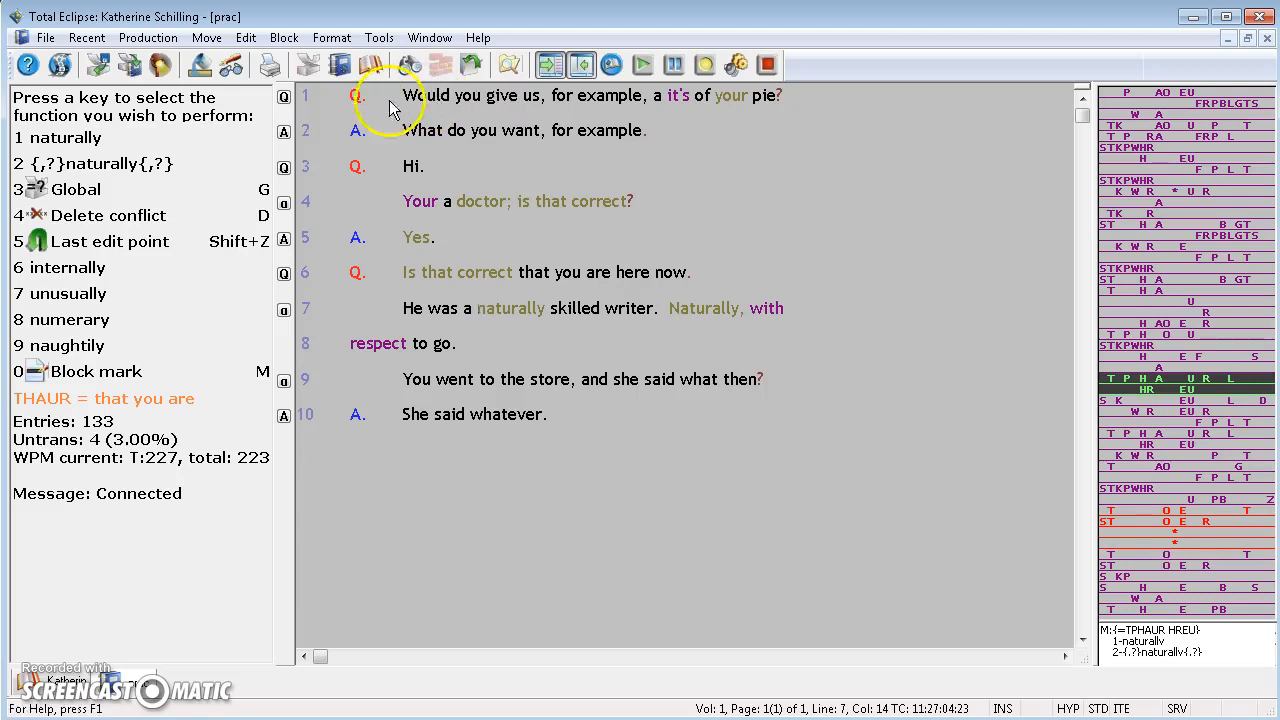
- Open the toolbar customization for the 2nd toolbar and make that toolbar visible
{"action": "right_click", "coordinate": [444, 76]}
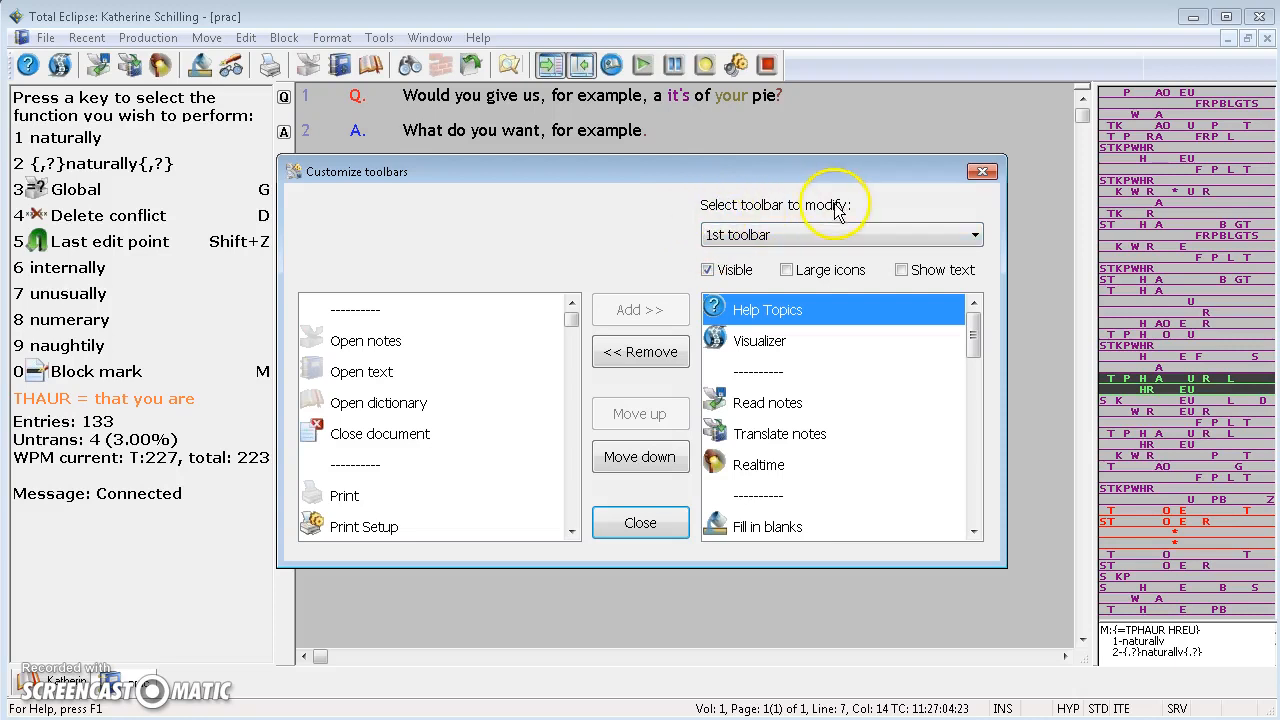
{"action": "left_click", "coordinate": [830, 237]}
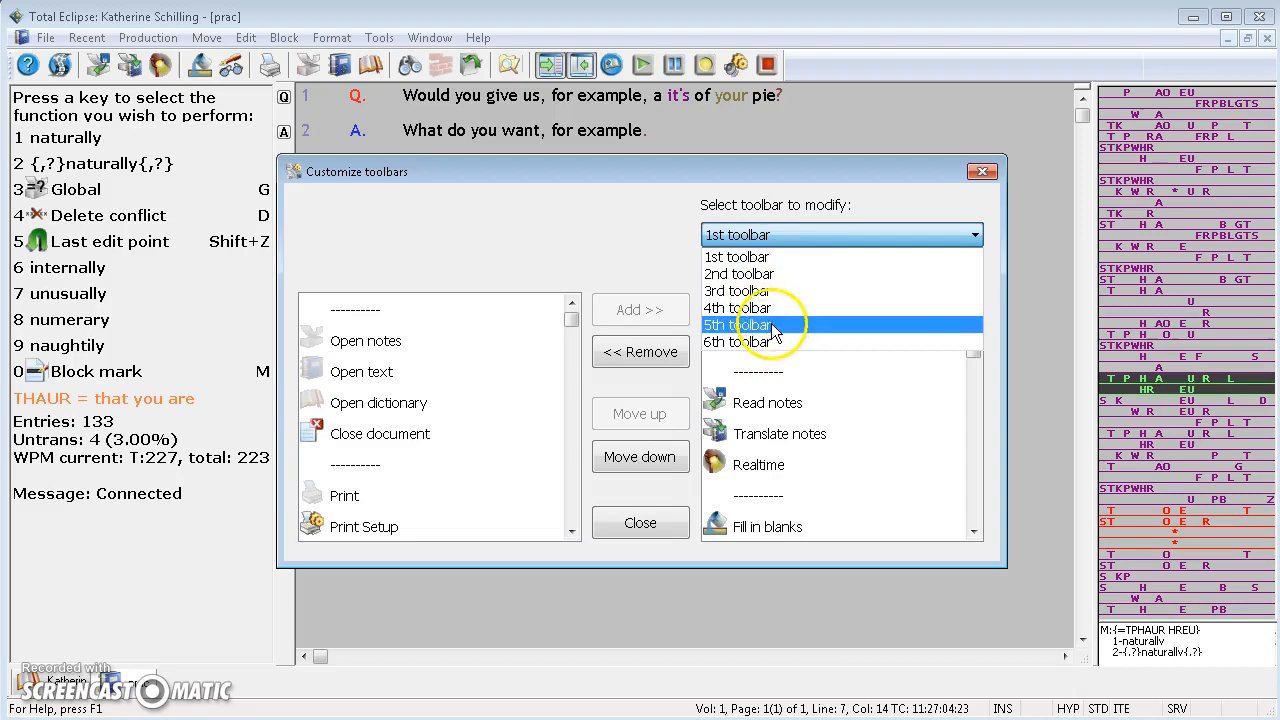
{"action": "left_click", "coordinate": [763, 272]}
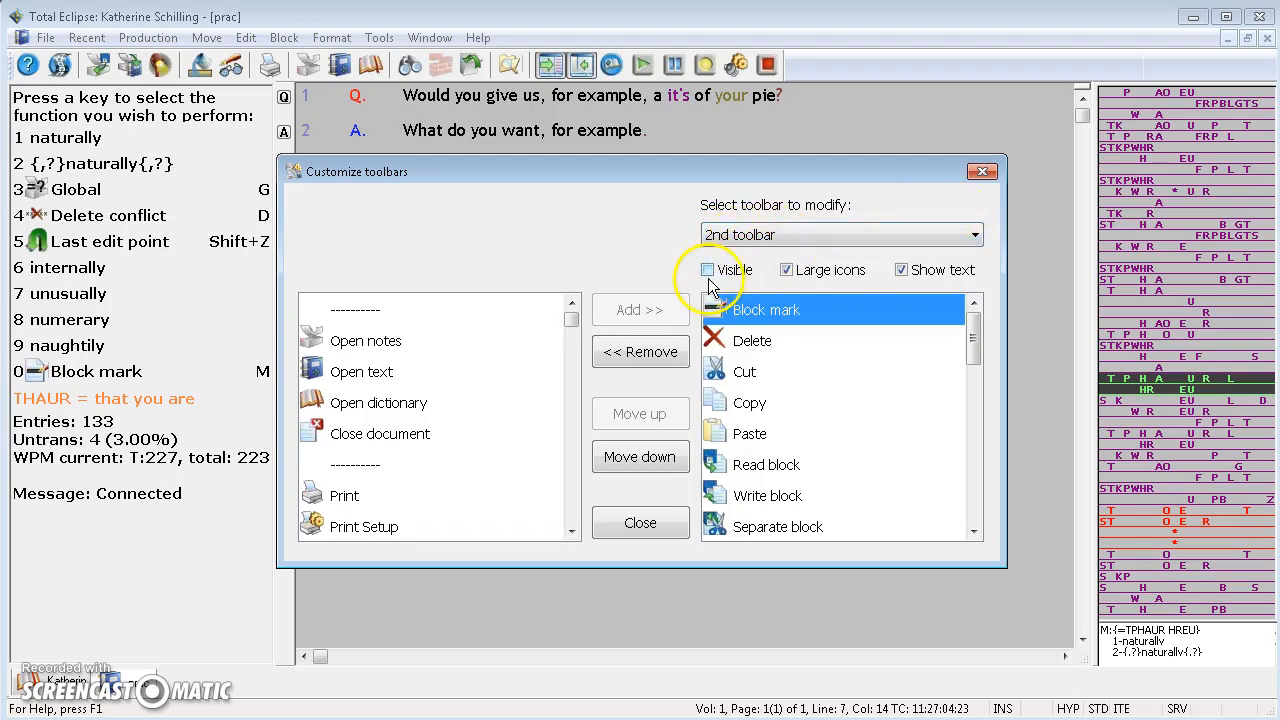
{"action": "left_click", "coordinate": [708, 271]}
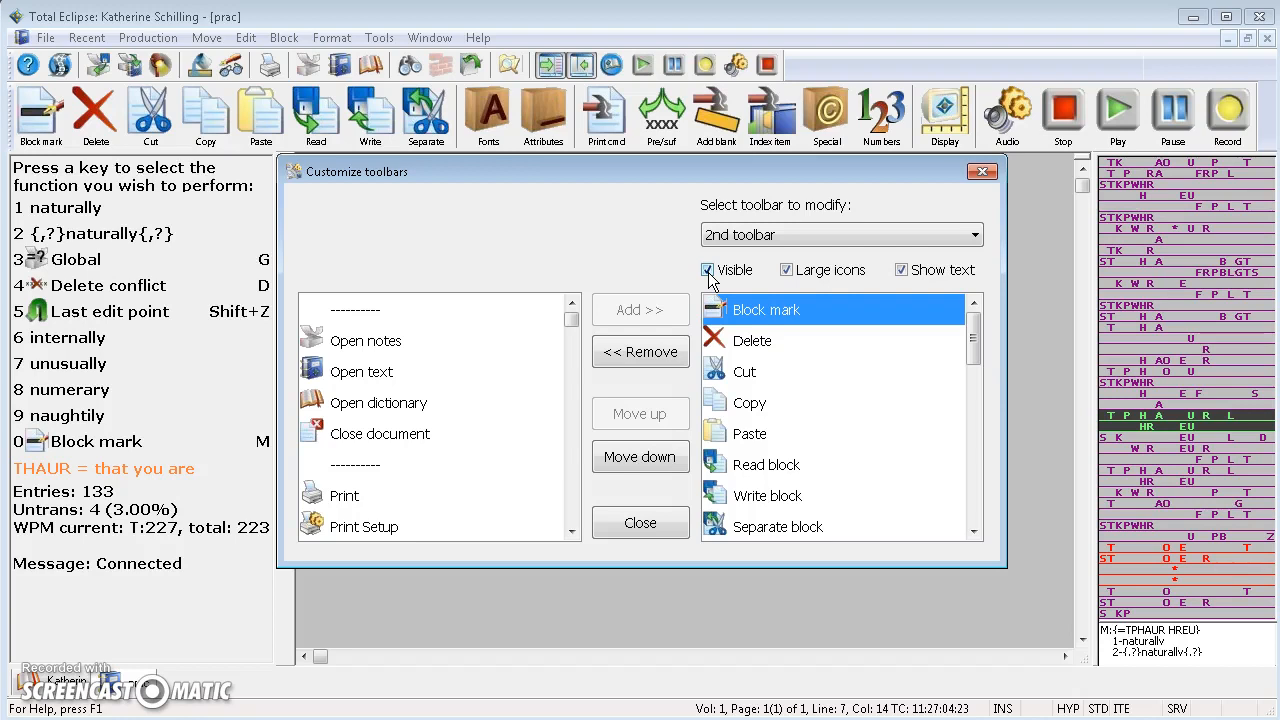
- Hide the 2nd toolbar, show it once more, and hide it again
{"action": "left_click", "coordinate": [730, 241]}
{"action": "left_click", "coordinate": [647, 268]}
{"action": "left_click", "coordinate": [708, 272]}
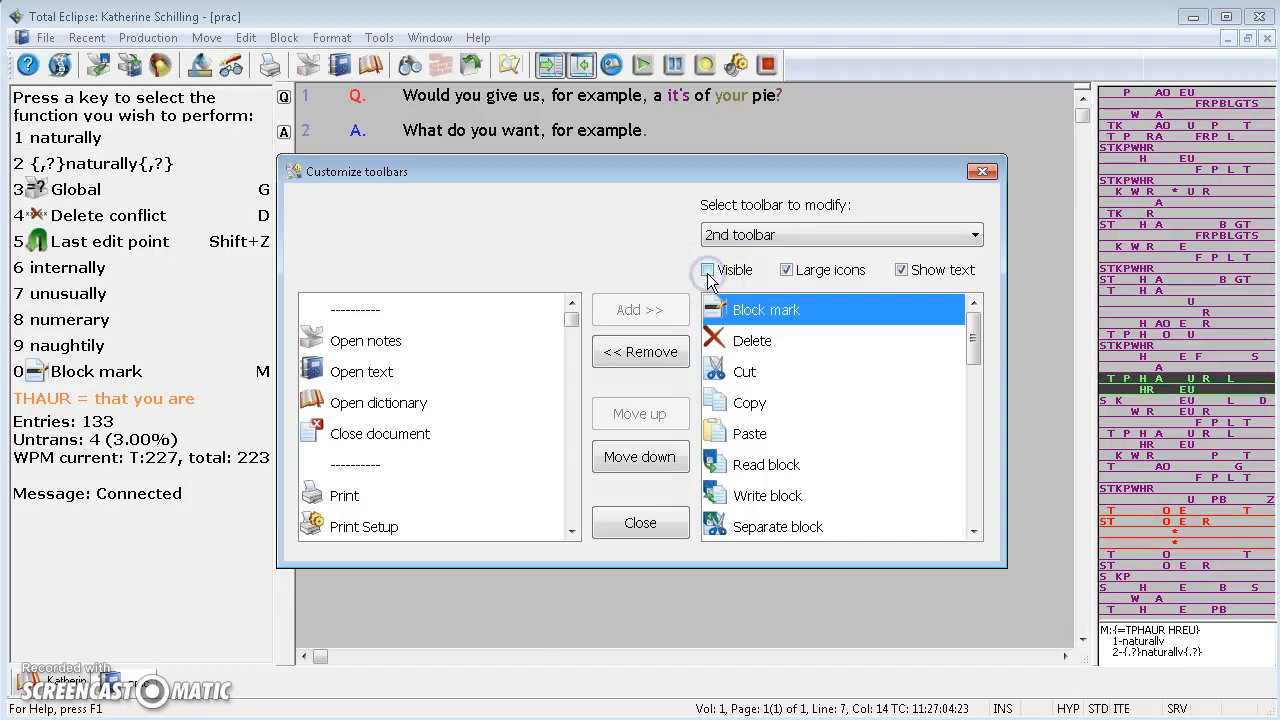
{"action": "left_click", "coordinate": [708, 272]}
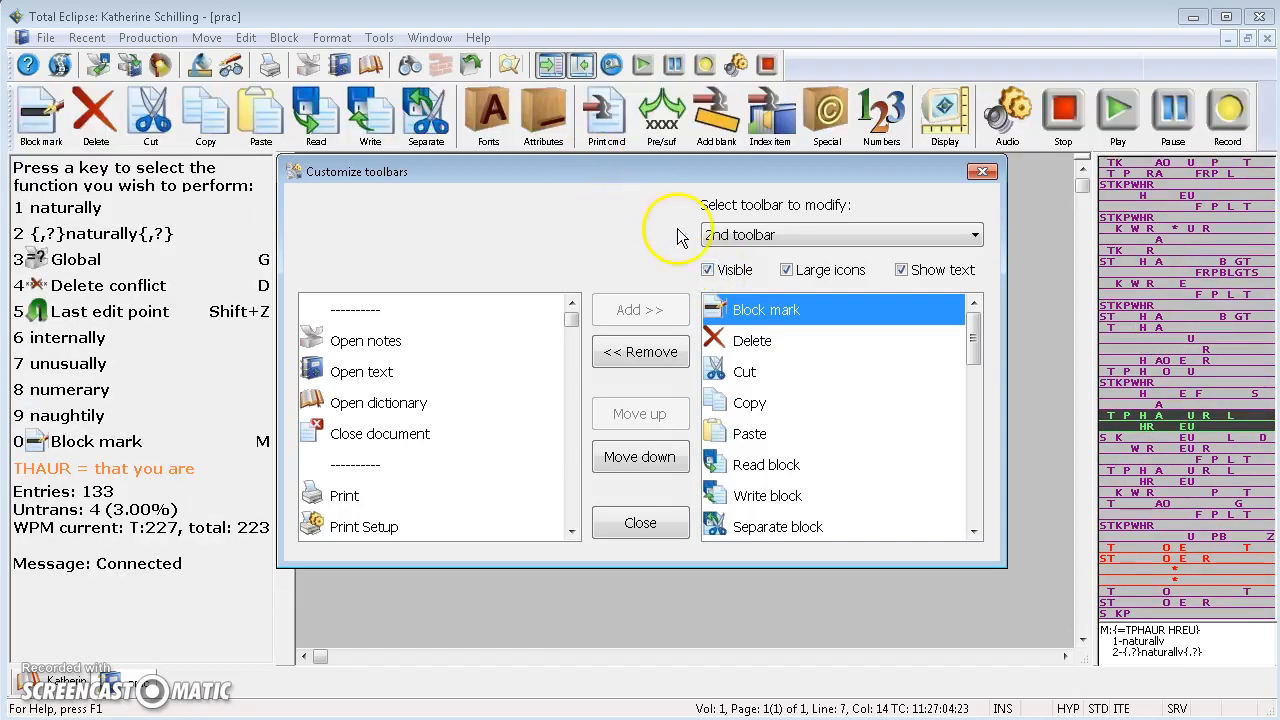
{"action": "left_click", "coordinate": [708, 270]}
- Select the 1st toolbar for modification and look through the available commands and those already on it
{"action": "left_click", "coordinate": [716, 238]}
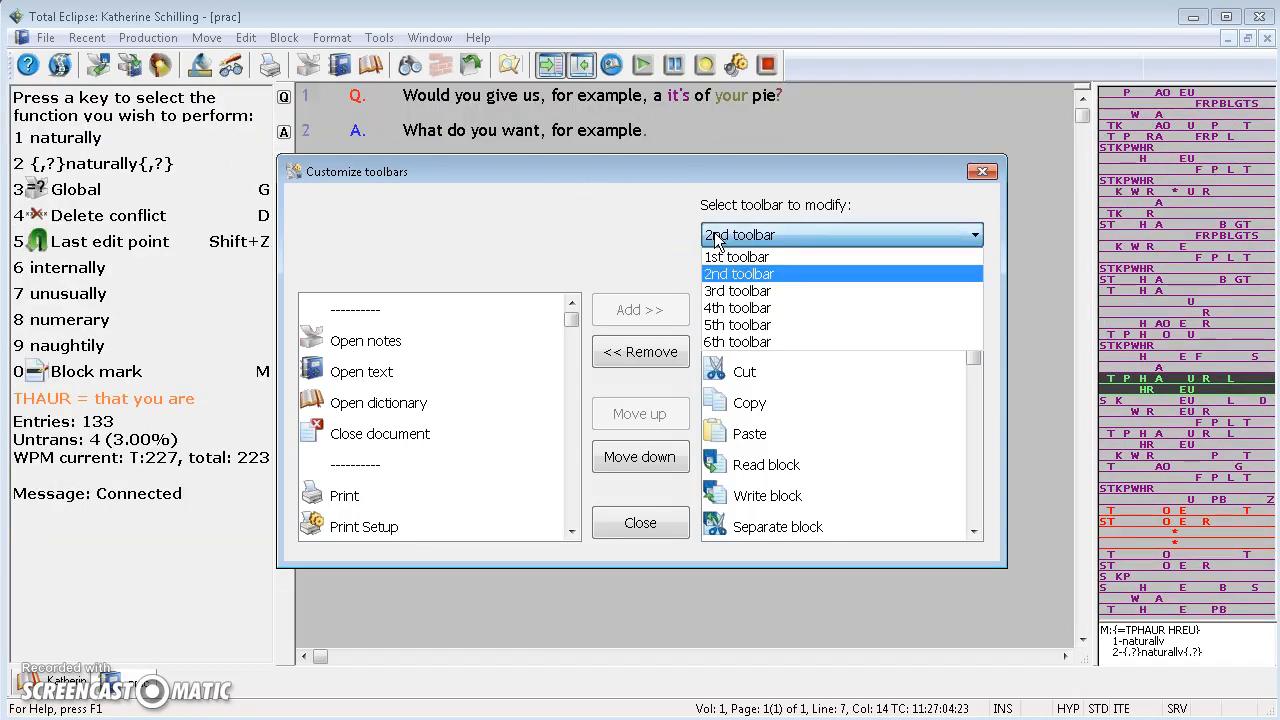
{"action": "left_click", "coordinate": [720, 256]}
{"action": "left_click", "coordinate": [708, 270]}
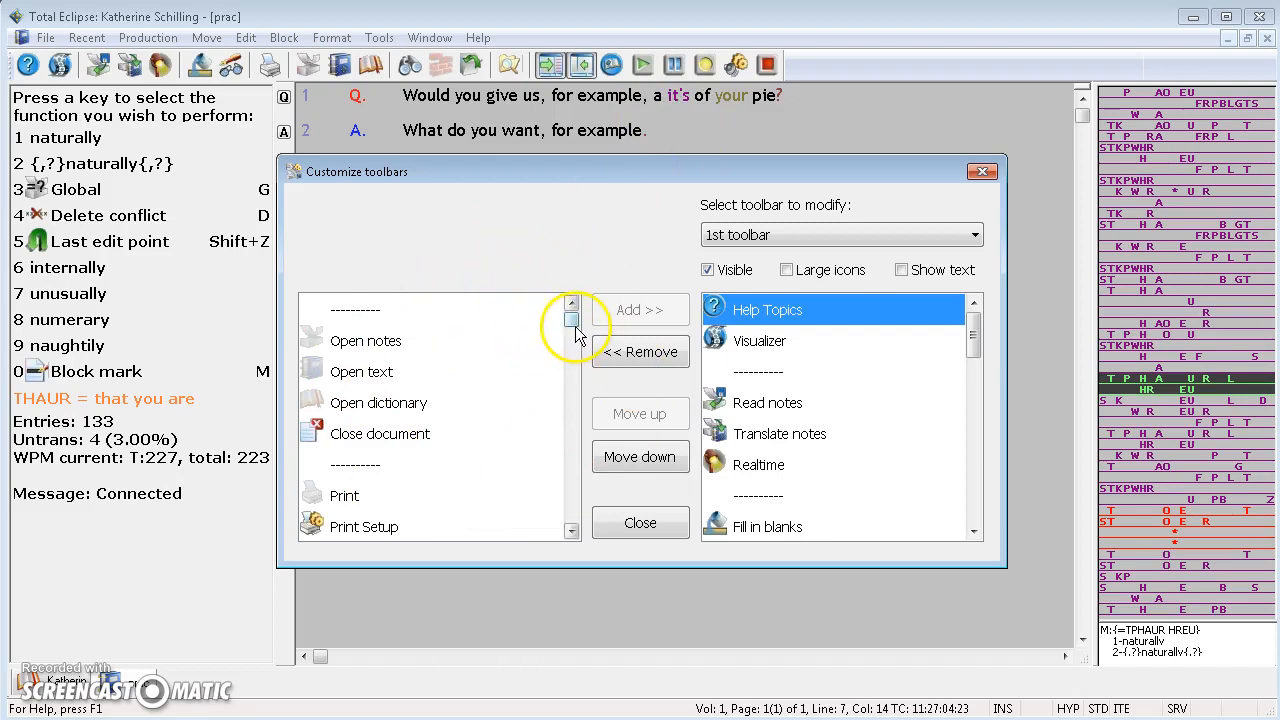
{"action": "left_click_drag", "start_coordinate": [575, 327], "coordinate": [488, 387]}
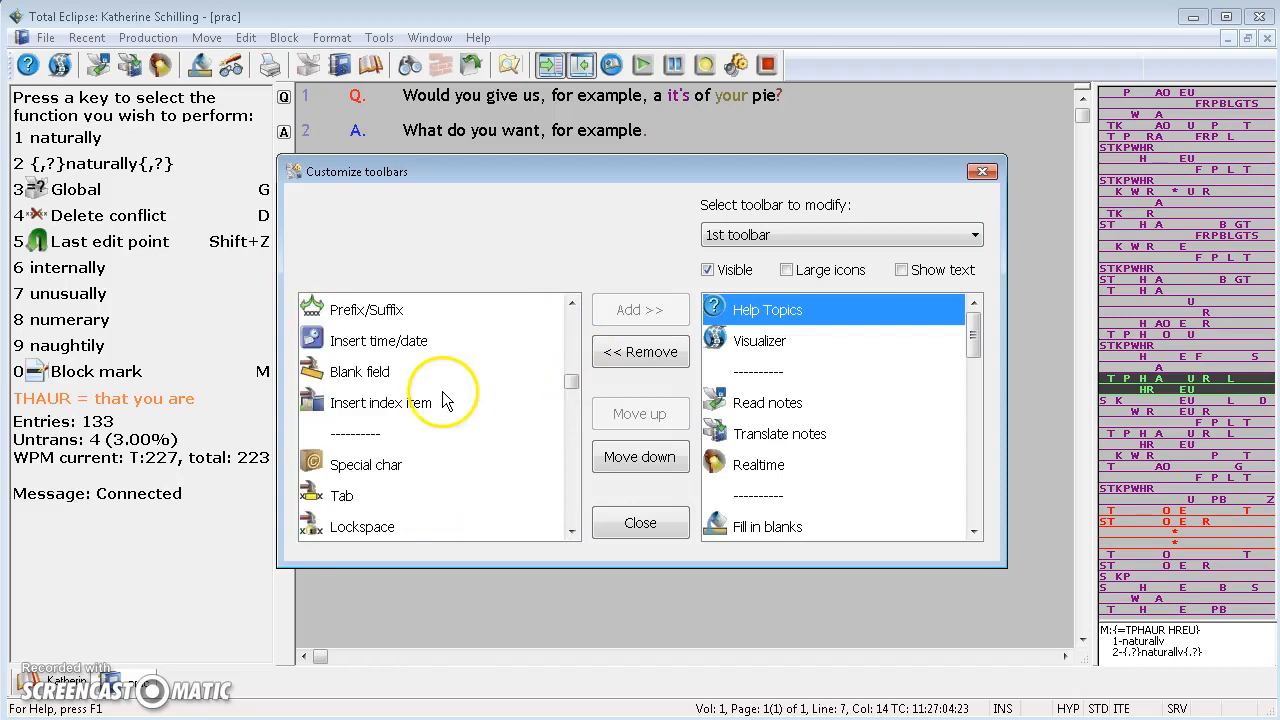
{"action": "left_click_drag", "start_coordinate": [971, 336], "coordinate": [926, 343]}
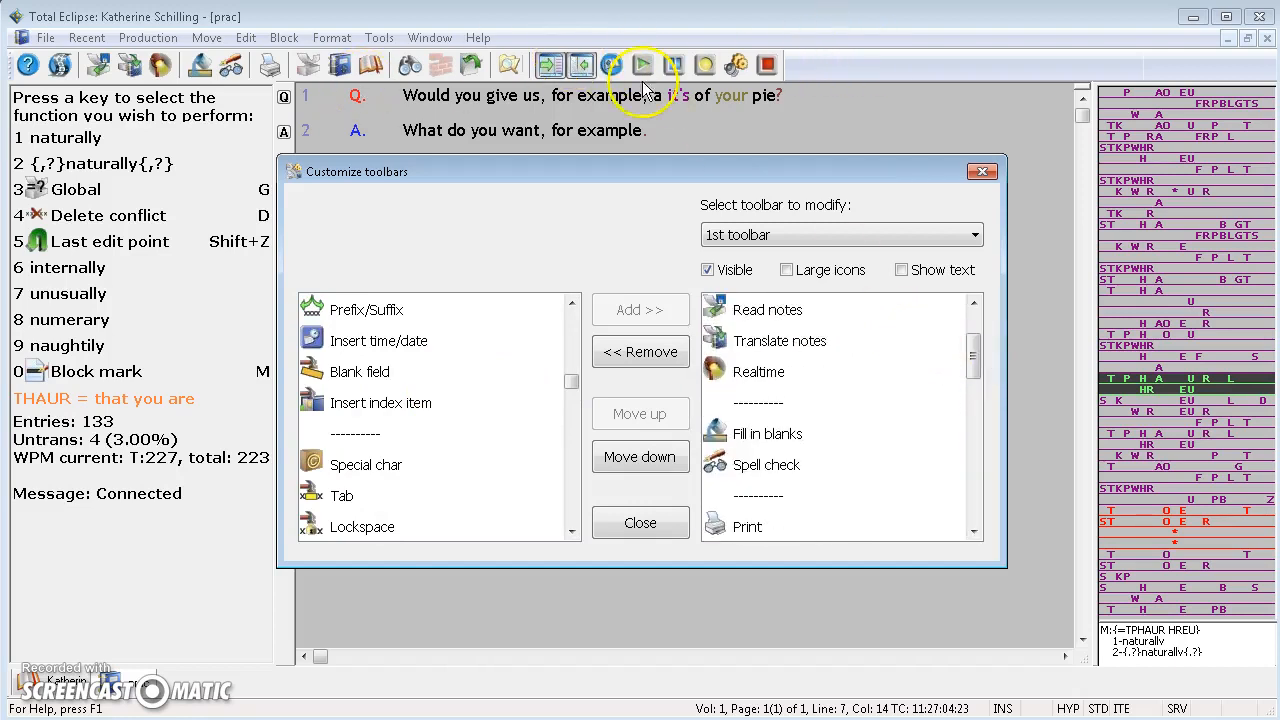
- Add the Close document command to the 1st toolbar and remove it again
{"action": "left_click_drag", "start_coordinate": [571, 383], "coordinate": [571, 318]}
{"action": "left_click", "coordinate": [405, 403]}
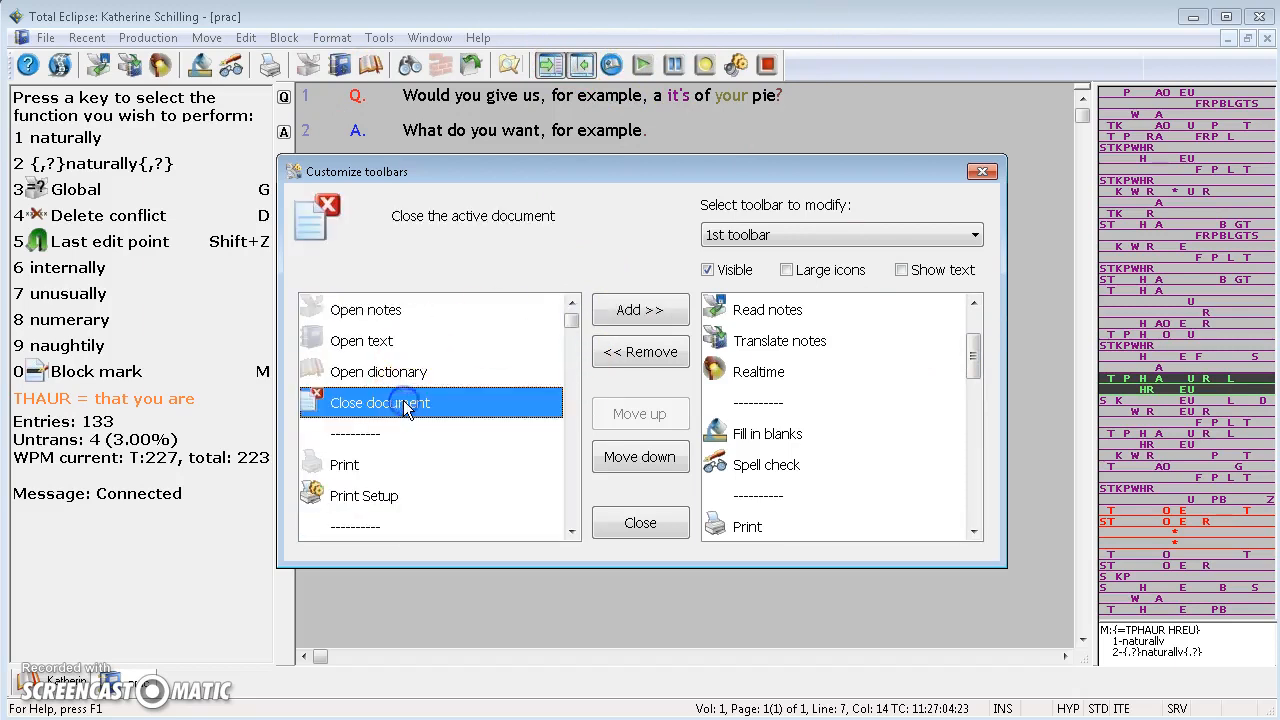
{"action": "left_click", "coordinate": [686, 316]}
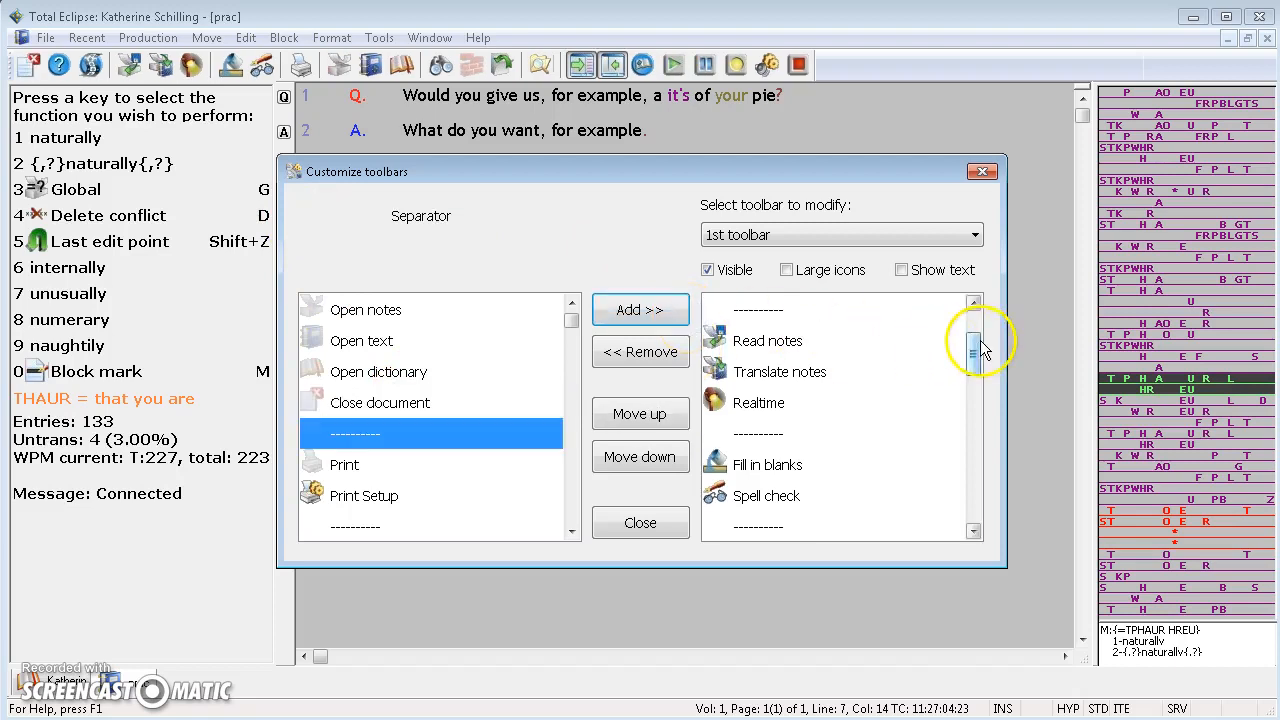
{"action": "left_click_drag", "start_coordinate": [973, 350], "coordinate": [980, 325]}
{"action": "left_click", "coordinate": [913, 310]}
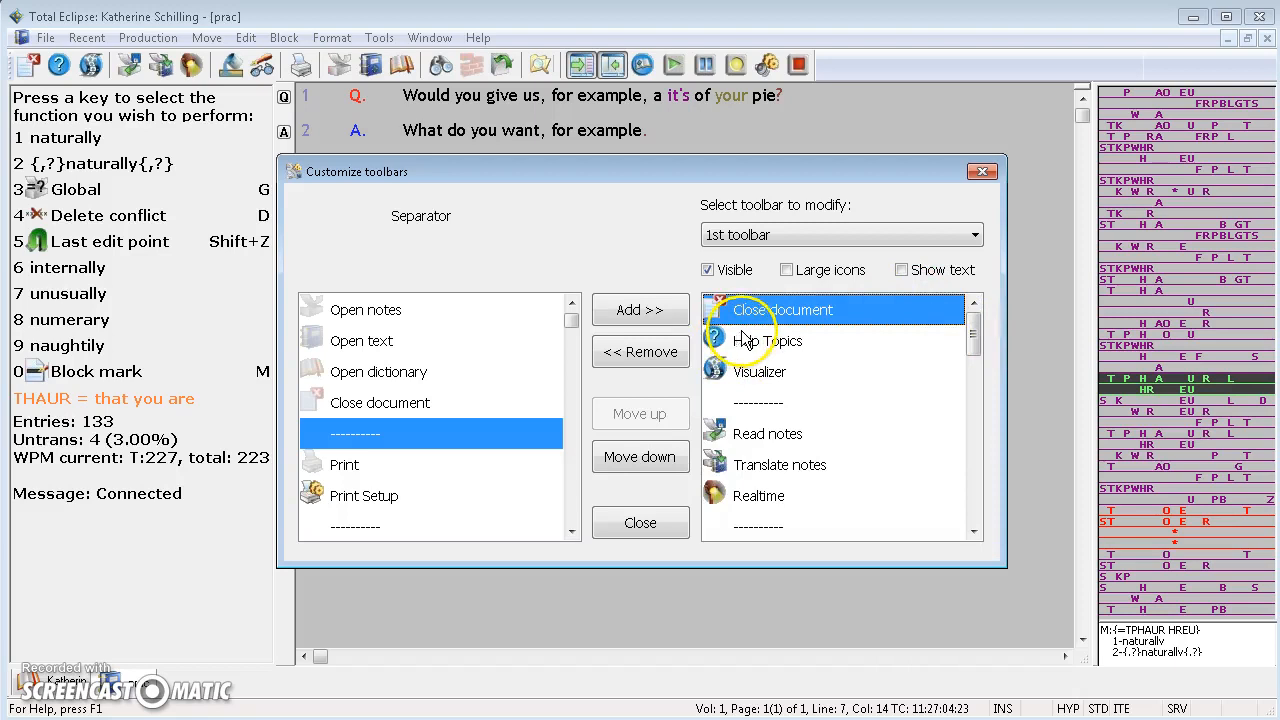
{"action": "left_click", "coordinate": [660, 352]}
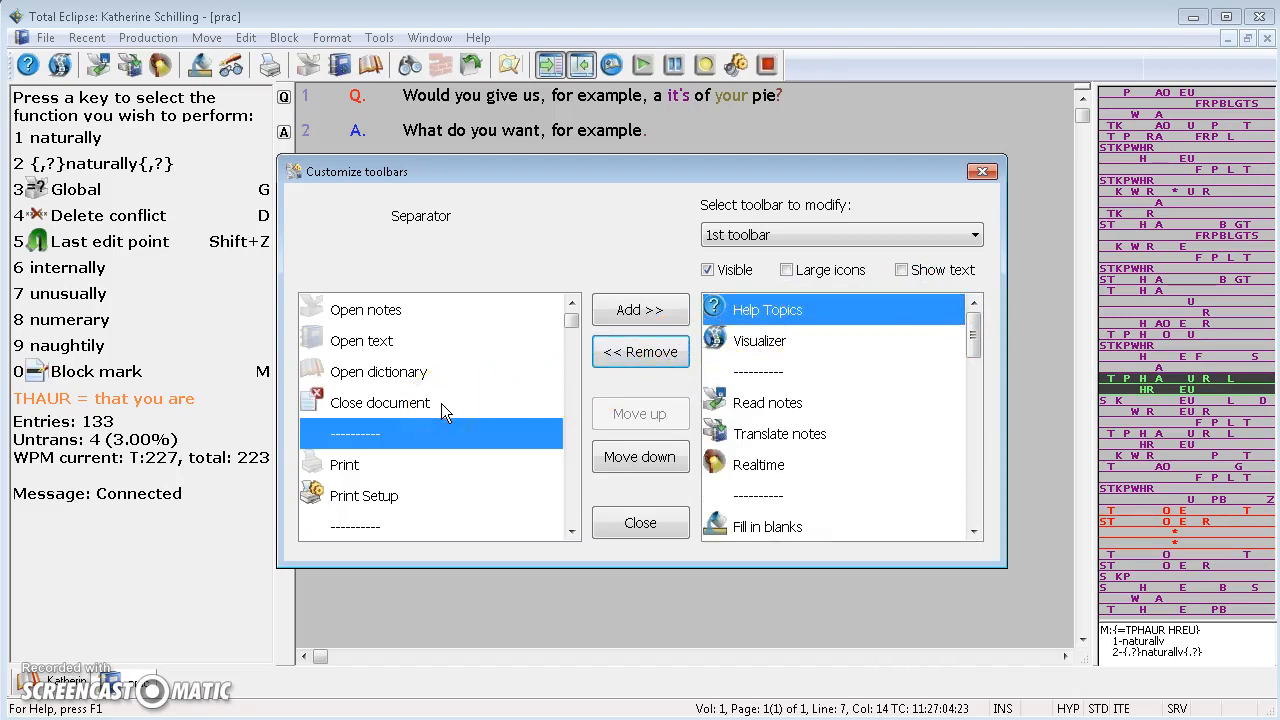
- Move Read notes up one place on the 1st toolbar and back down again
{"action": "left_click", "coordinate": [782, 403]}
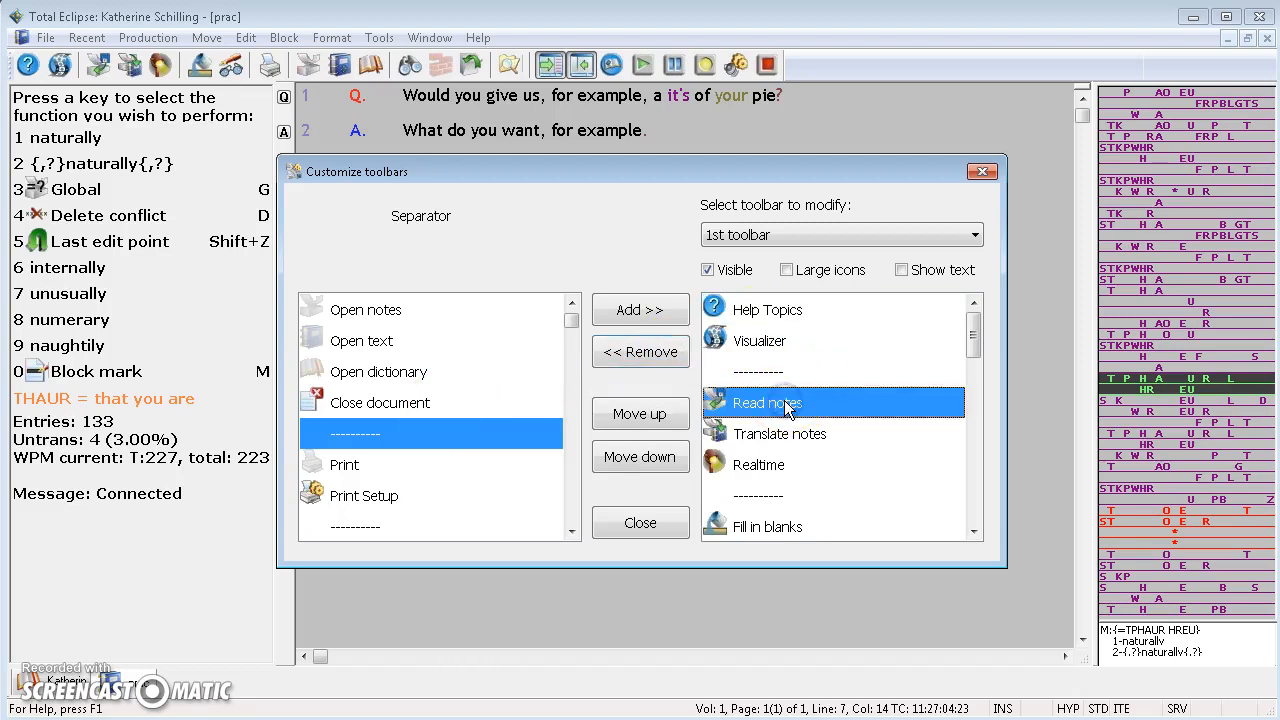
{"action": "left_click", "coordinate": [651, 414]}
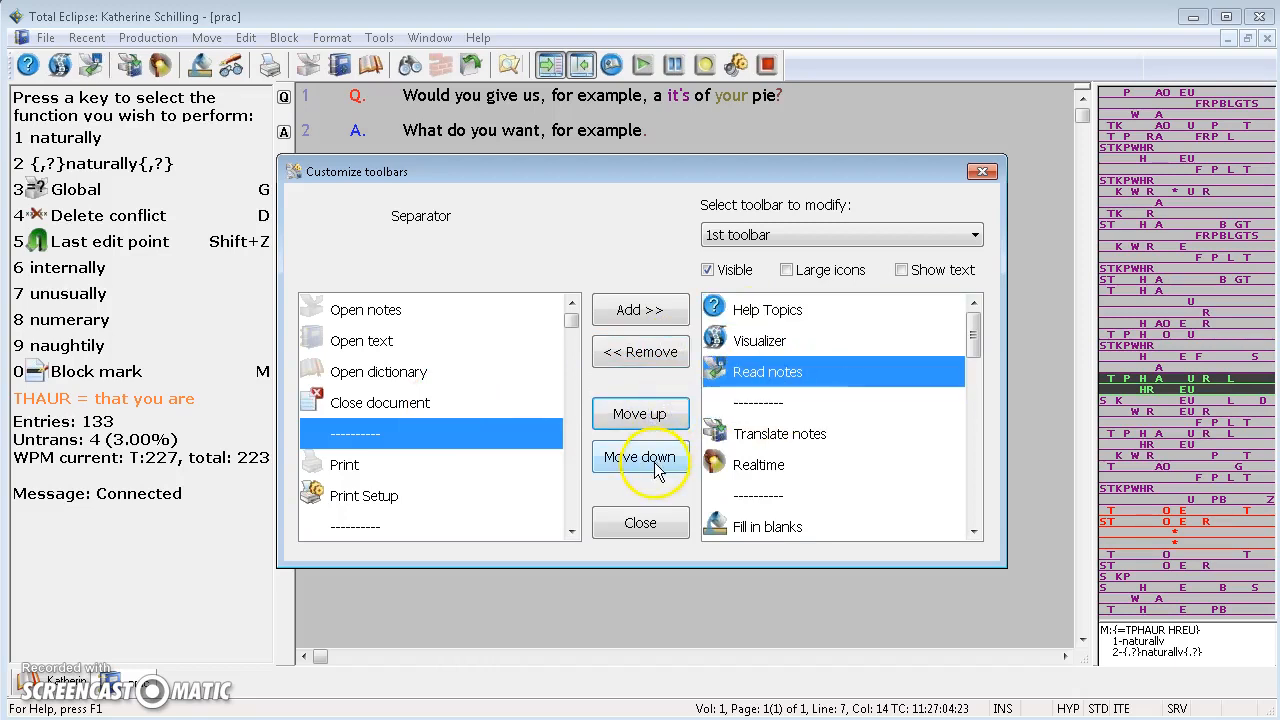
{"action": "left_click", "coordinate": [655, 462]}
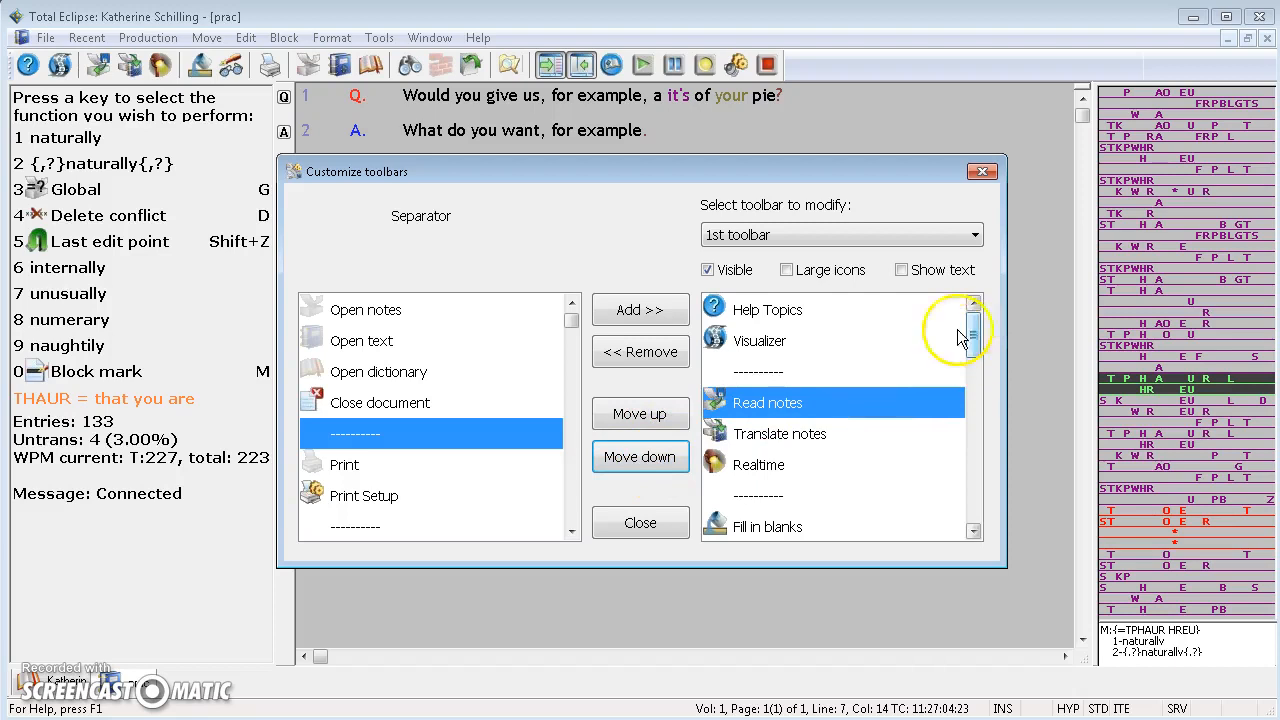
- Try large icons and text labels on the 1st toolbar, turn each off again, and close the toolbar customization
{"action": "left_click", "coordinate": [787, 270]}
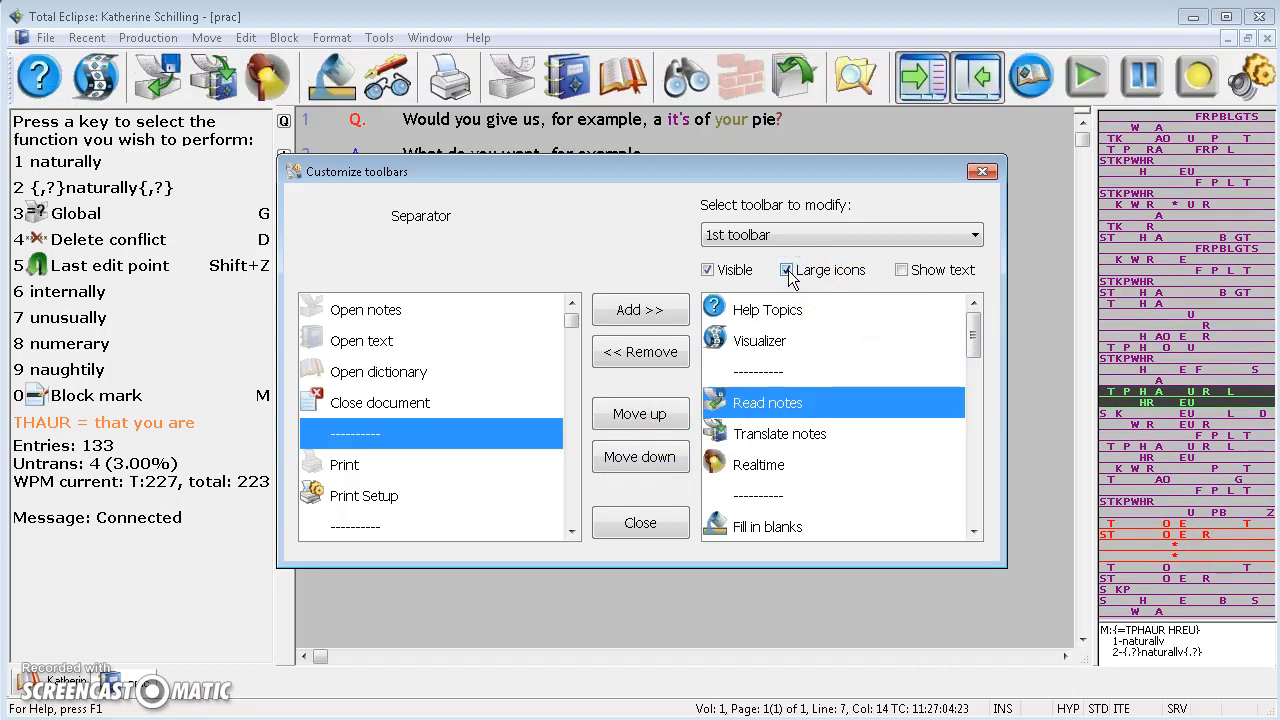
{"action": "left_click", "coordinate": [787, 270]}
{"action": "left_click", "coordinate": [901, 270]}
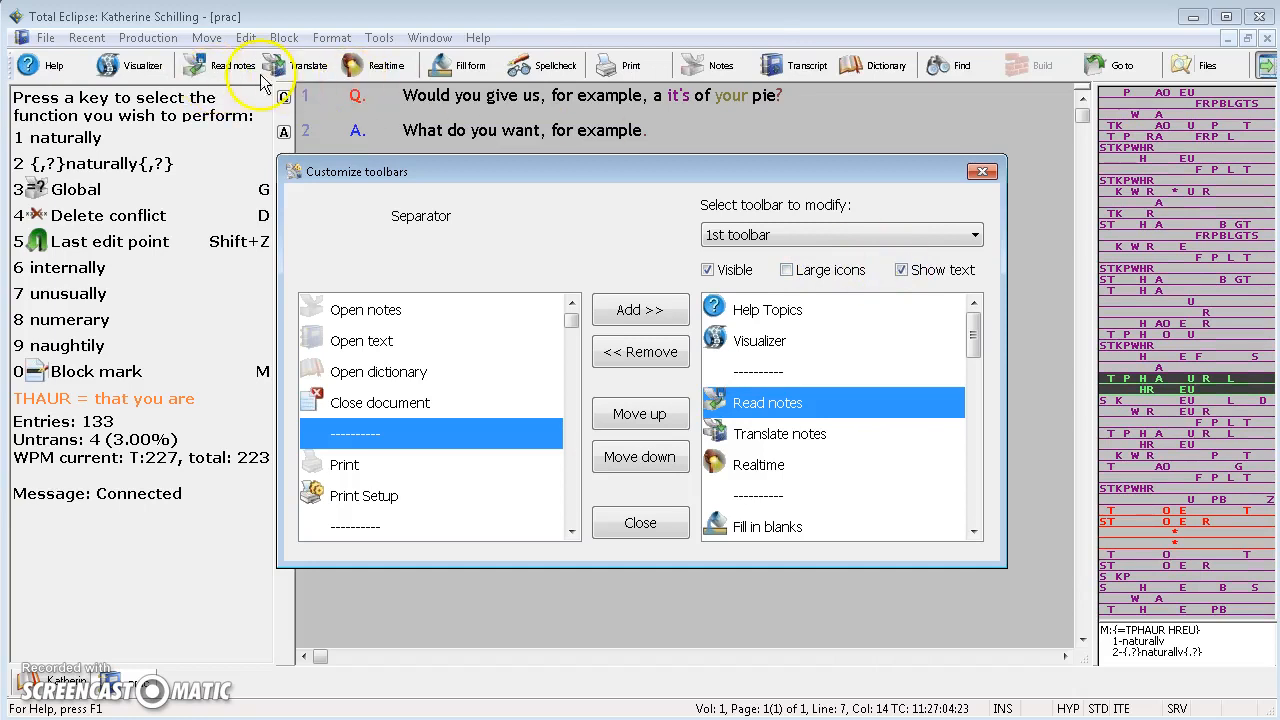
{"action": "left_click", "coordinate": [899, 272]}
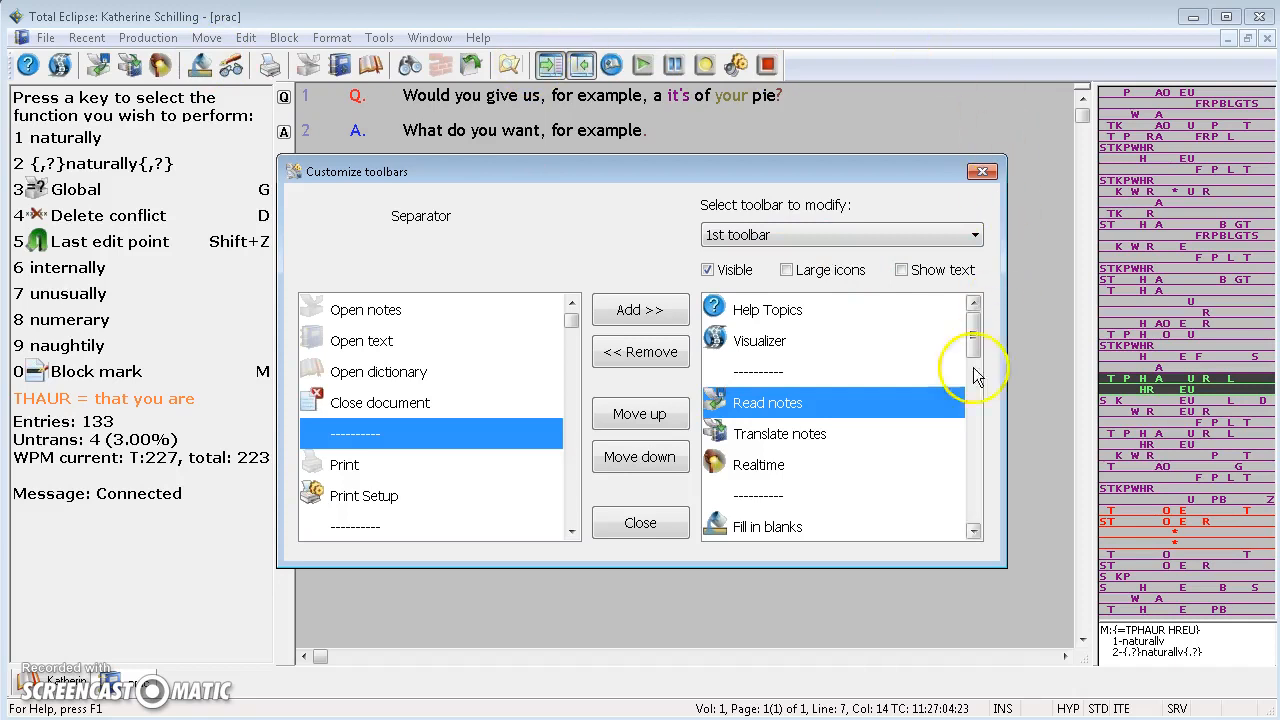
{"action": "left_click", "coordinate": [657, 520]}
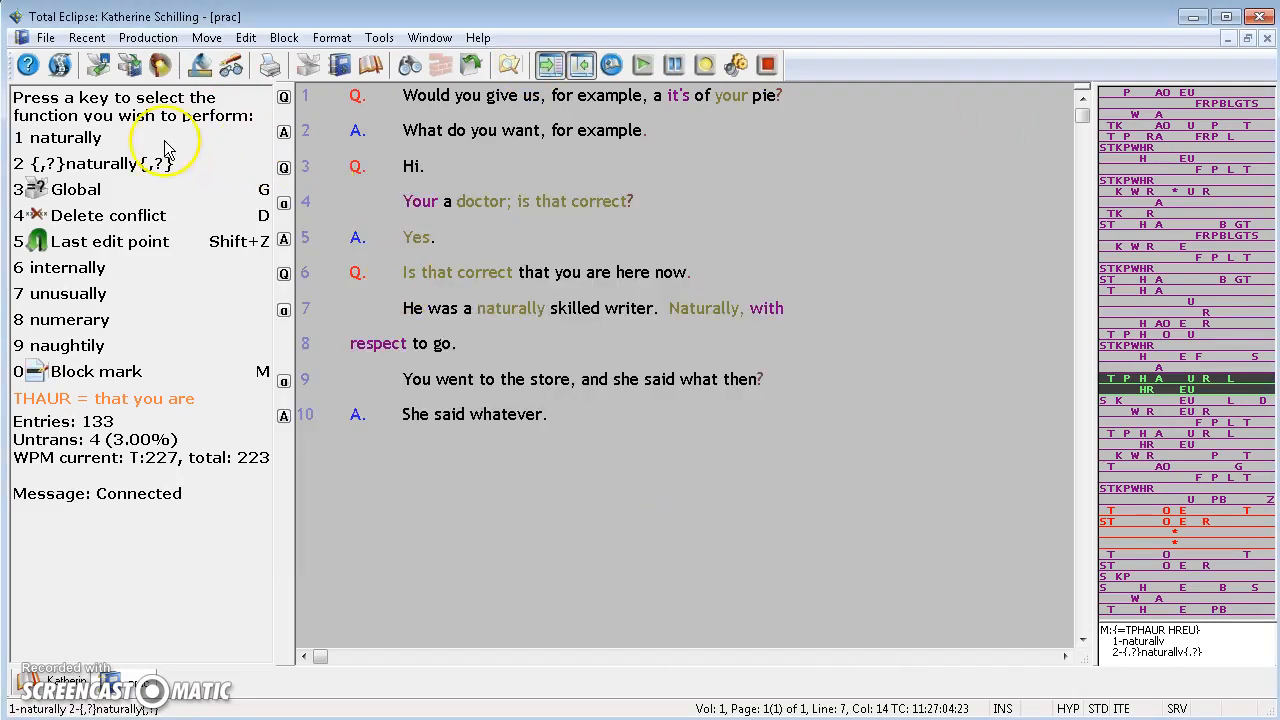